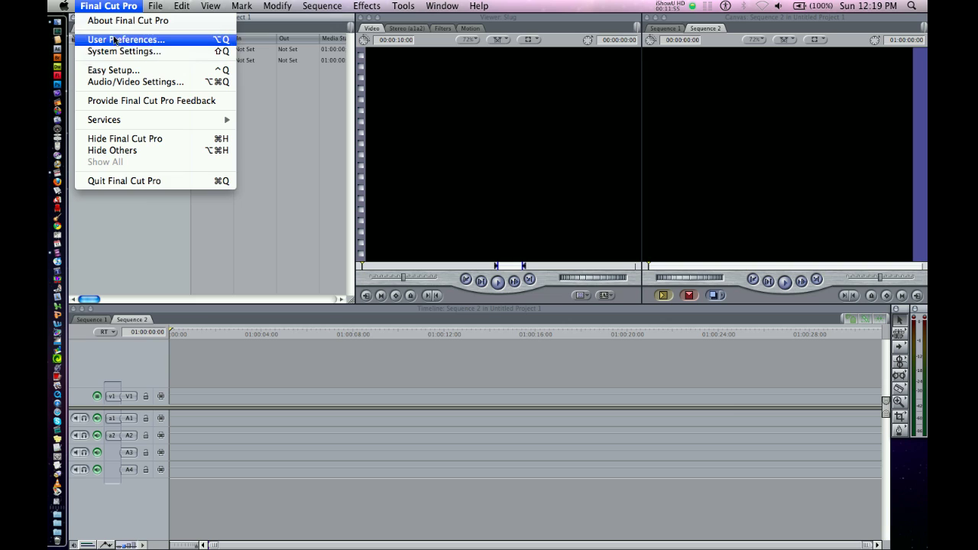
Step: Review System Settings to confirm scratch disks, caches and autosave use the Luminance Digital test folder
left_click(135, 213)
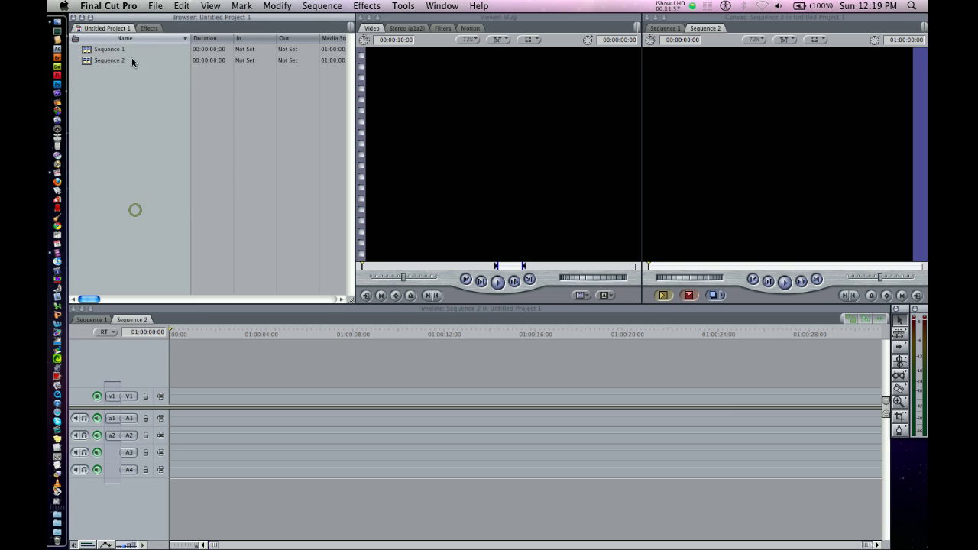
left_click(115, 7)
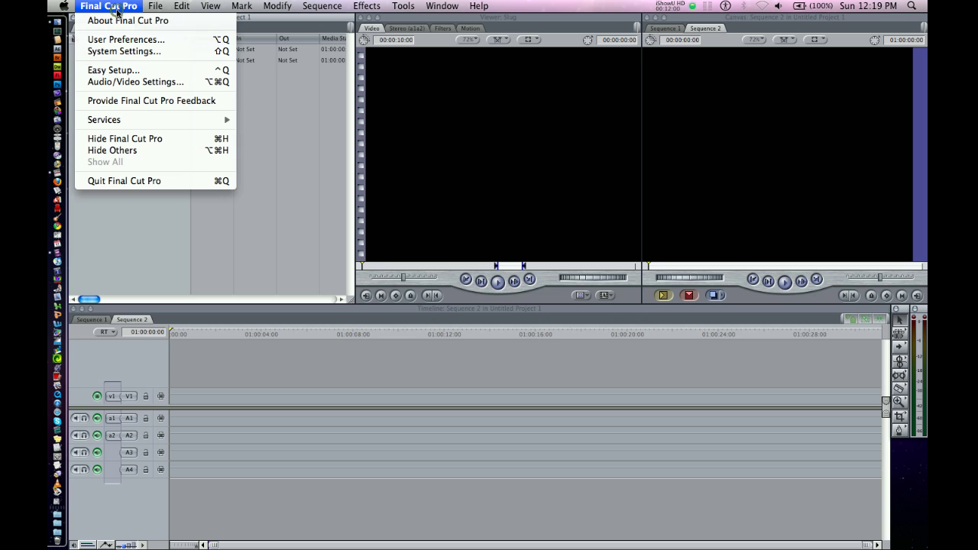
left_click(113, 51)
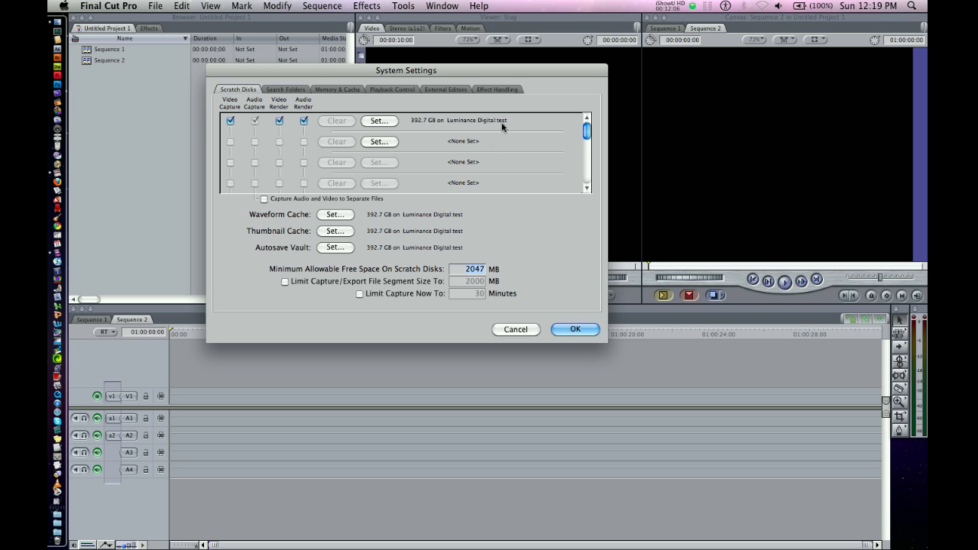
left_click(573, 329)
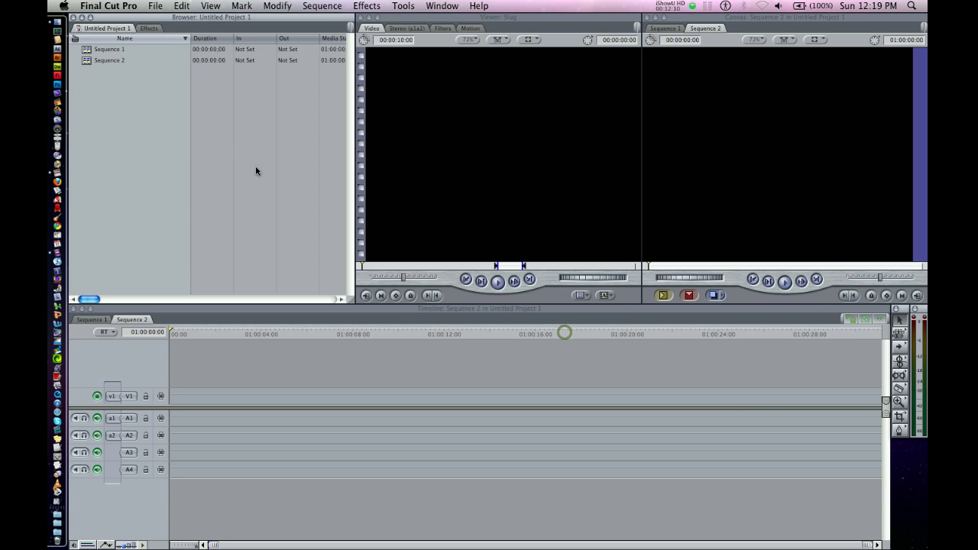
Step: Hide Final Cut Pro to reveal the desktop
left_click(157, 119)
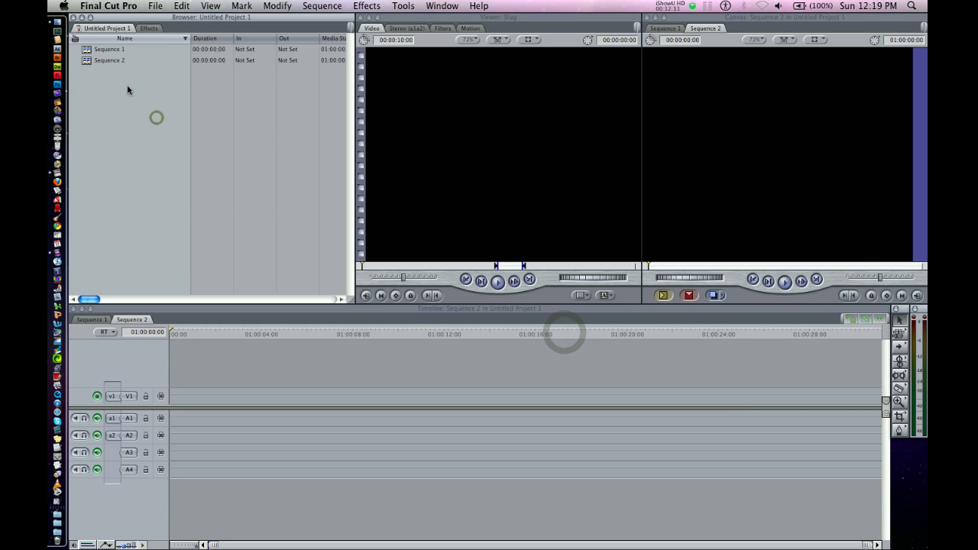
left_click(107, 5)
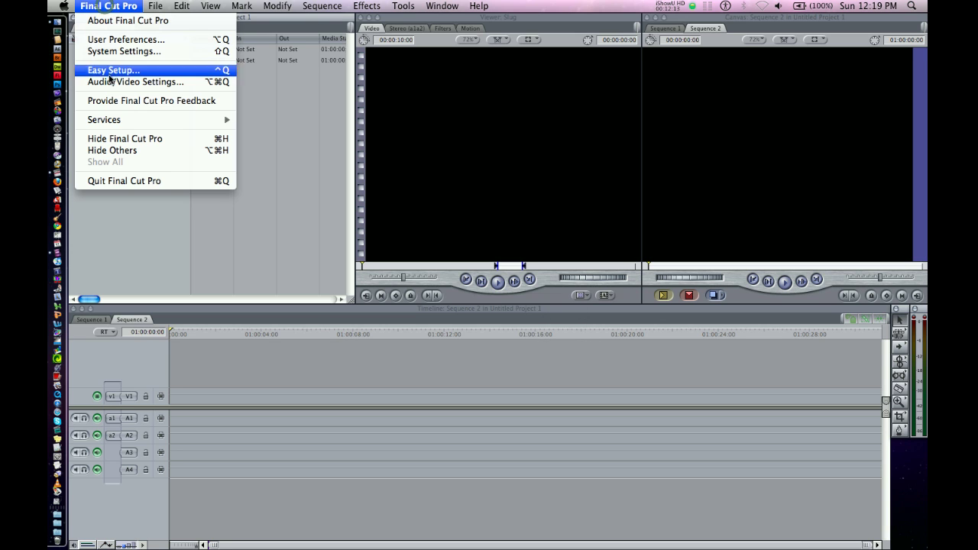
left_click(115, 140)
Step: Open the Luminance Digital drive and inspect the render subfolders inside Final Cut Pro Documents
double_click(889, 90)
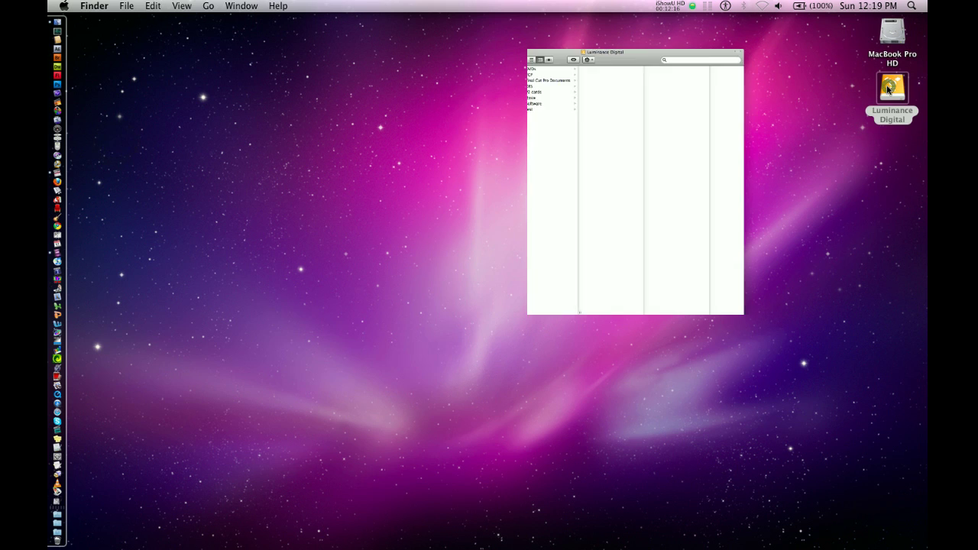
left_click(252, 77)
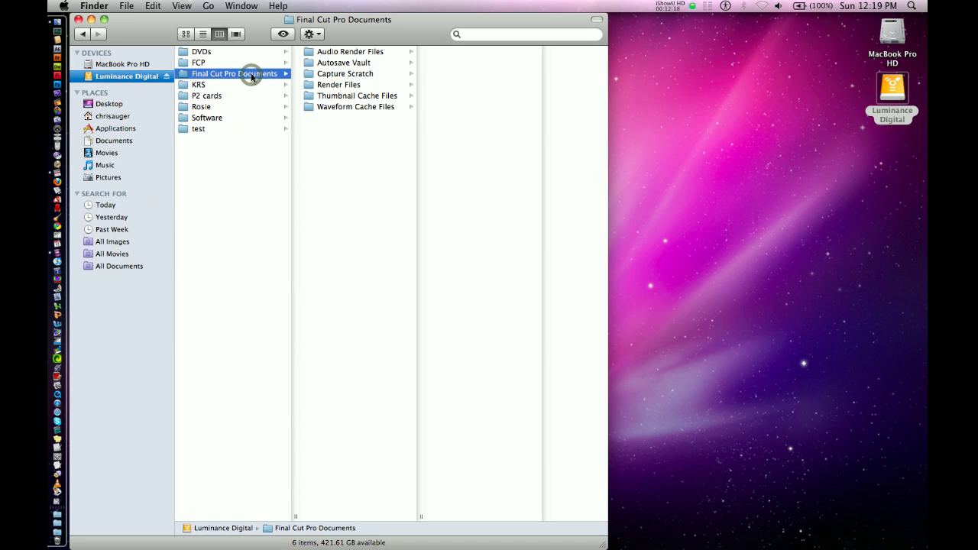
key("Right")
key("Down")
key("Down")
key("Down")
key("Down")
key("Down")
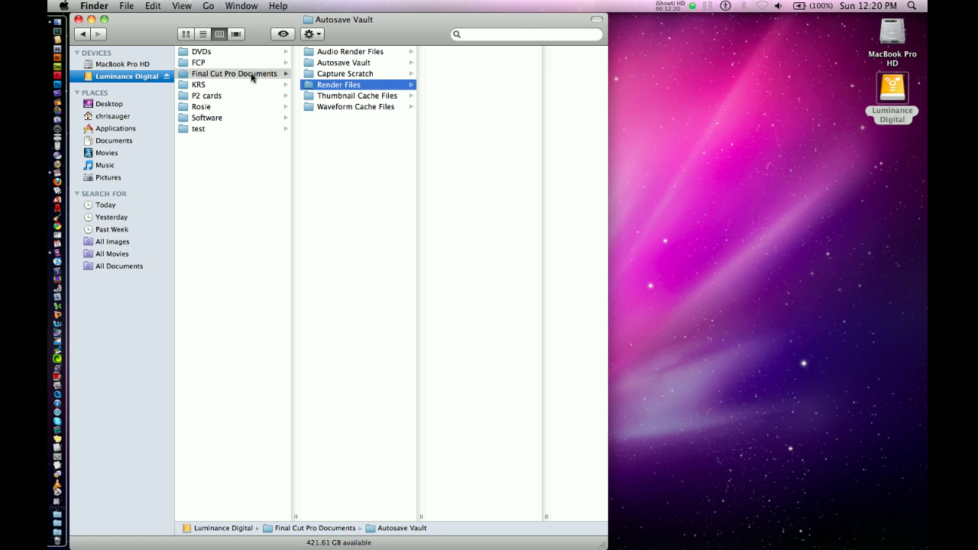
key("Left")
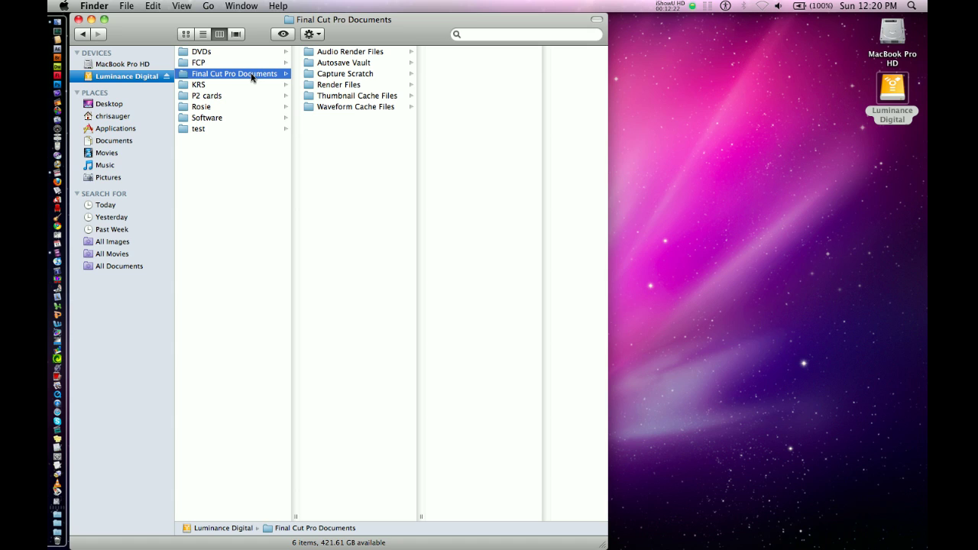
Step: Delete the Final Cut Pro Documents folder, check the test folder's contents, and close the window
key("super+BackSpace")
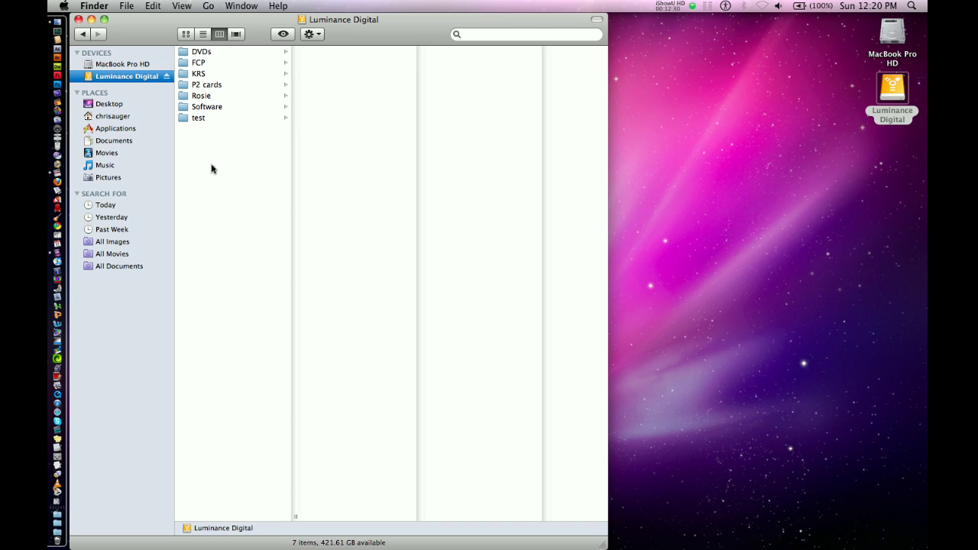
left_click(196, 119)
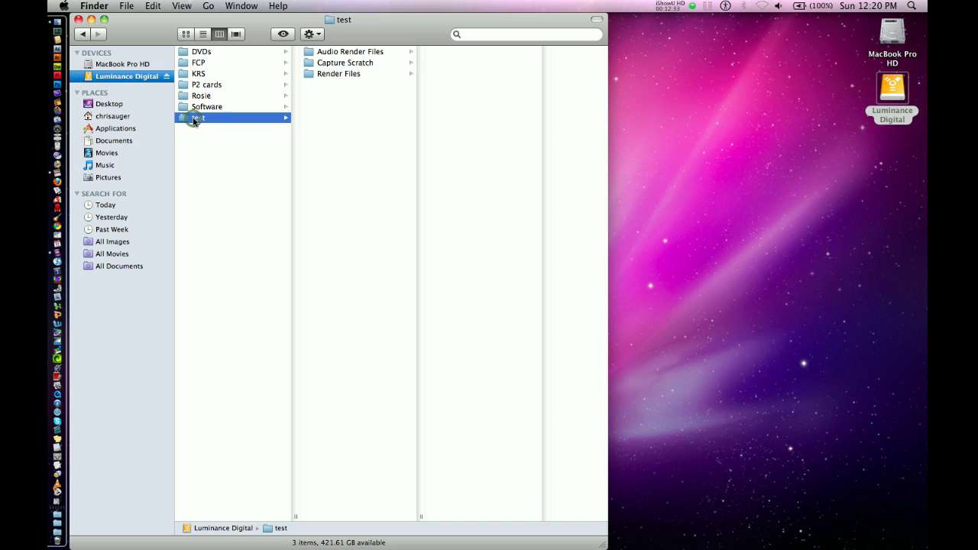
left_click(78, 20)
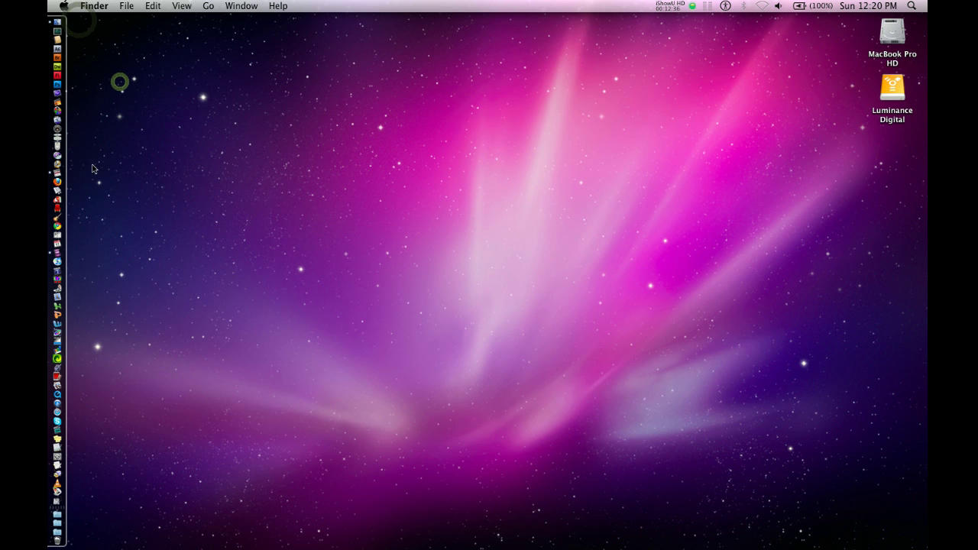
Step: Bring Final Cut Pro forward and glance at User Preferences, closing them unchanged
left_click(57, 171)
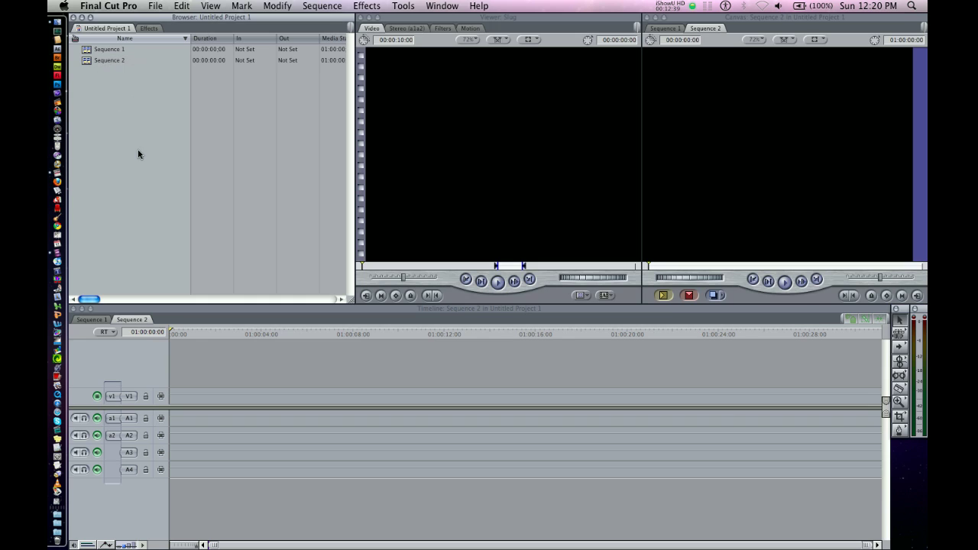
left_click(125, 6)
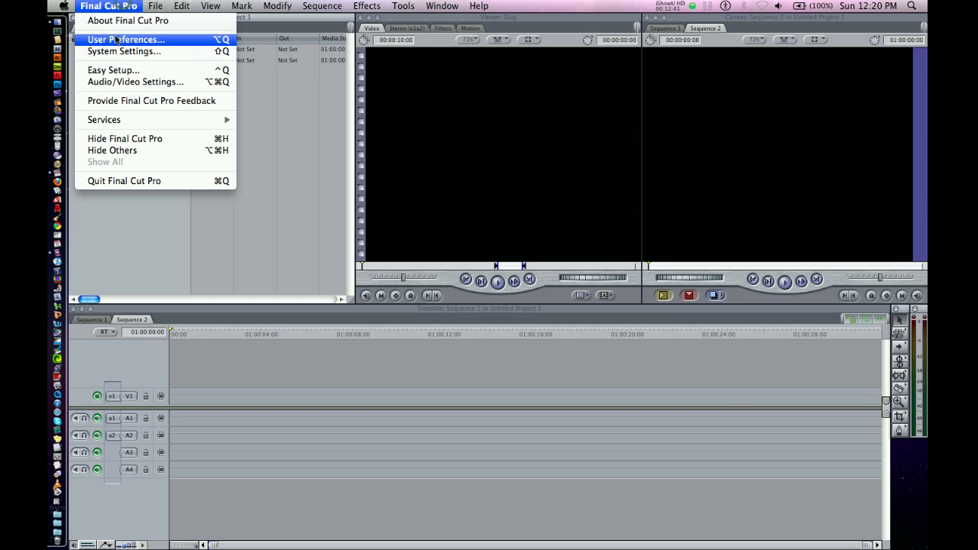
left_click(116, 38)
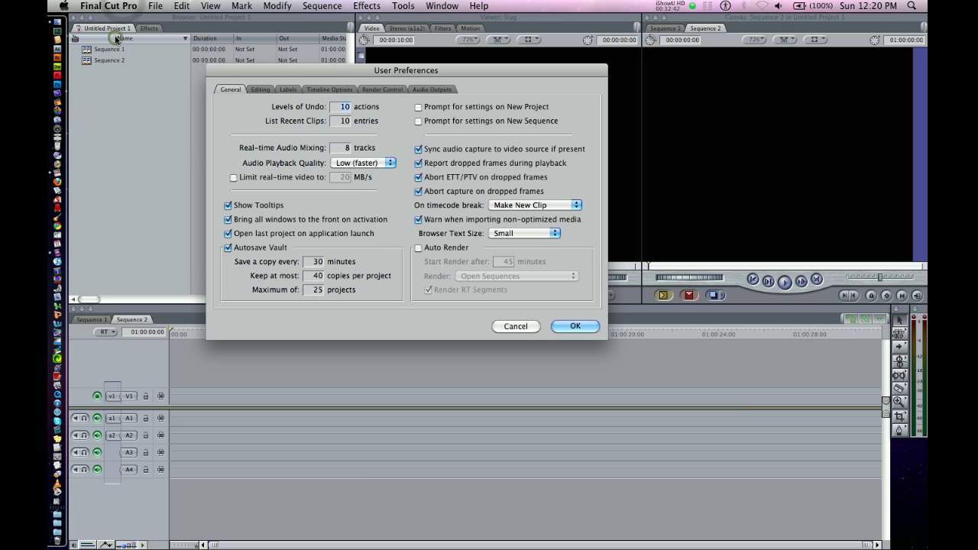
left_click(504, 329)
Step: Review every System Settings tab and accept scratch disks on Luminance Digital test
left_click(113, 6)
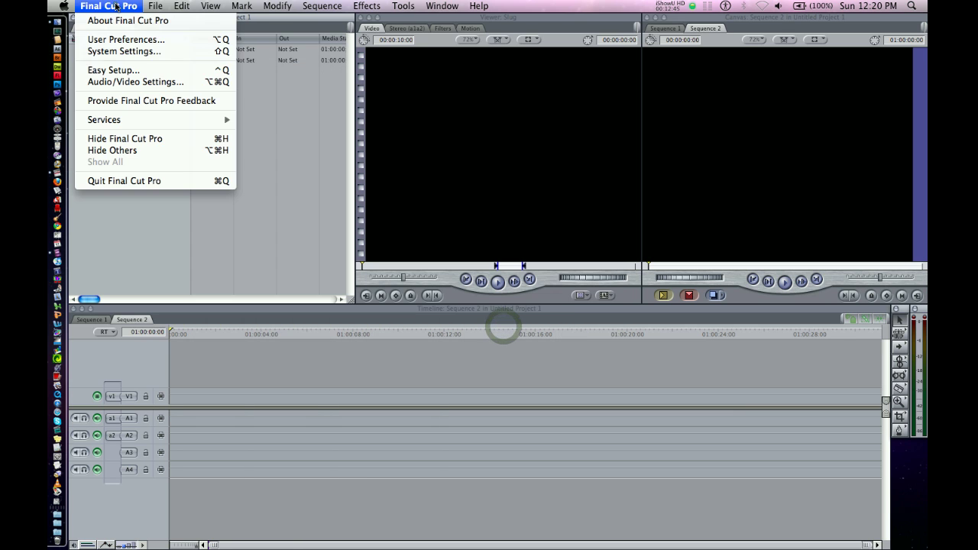
left_click(117, 51)
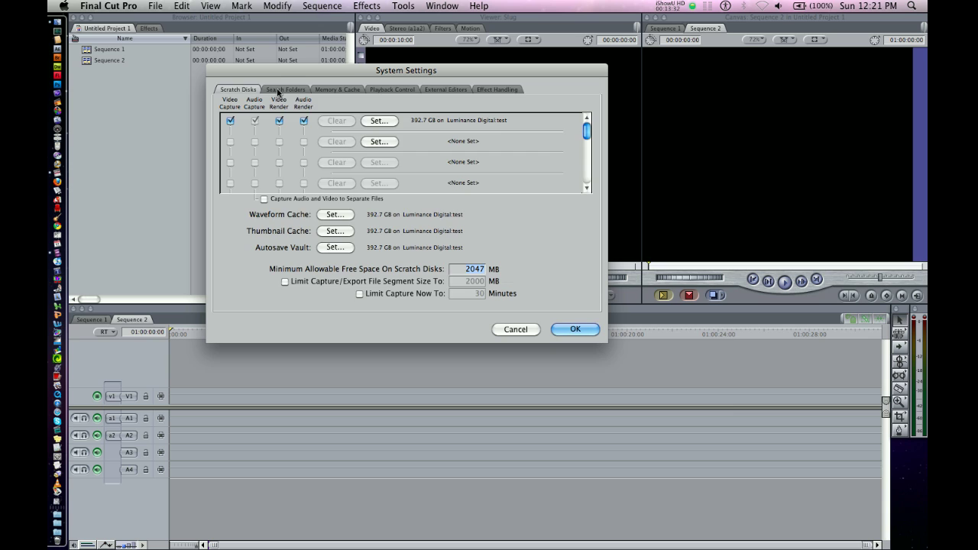
left_click(277, 90)
left_click(333, 90)
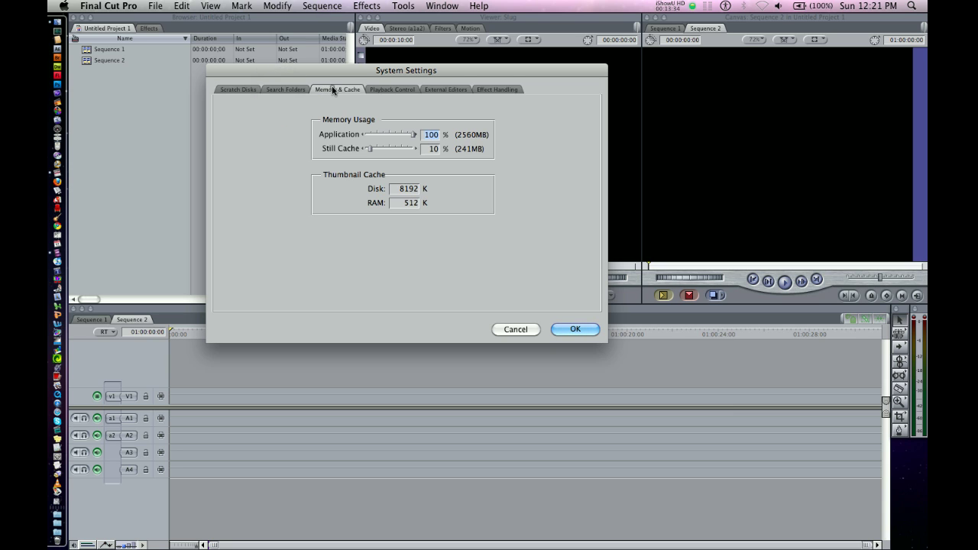
left_click(389, 91)
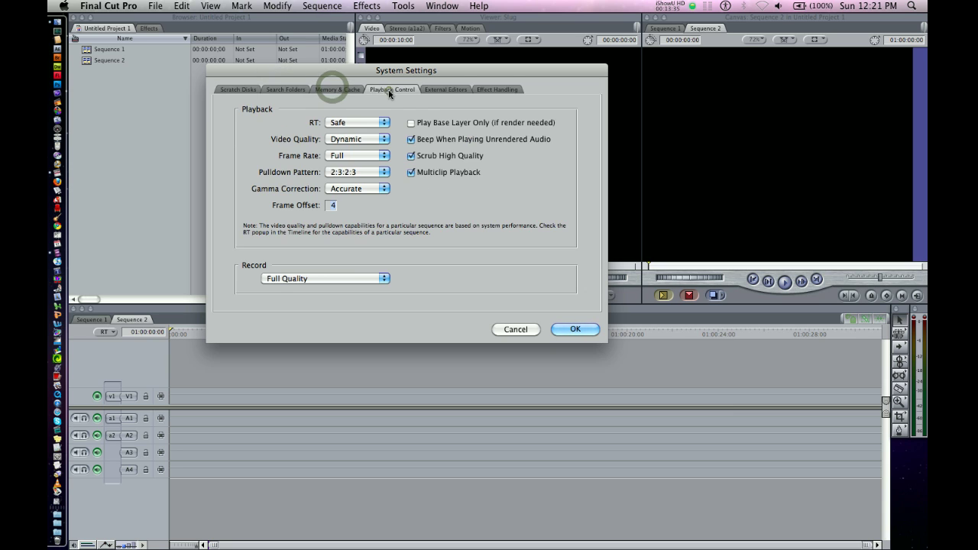
left_click(440, 90)
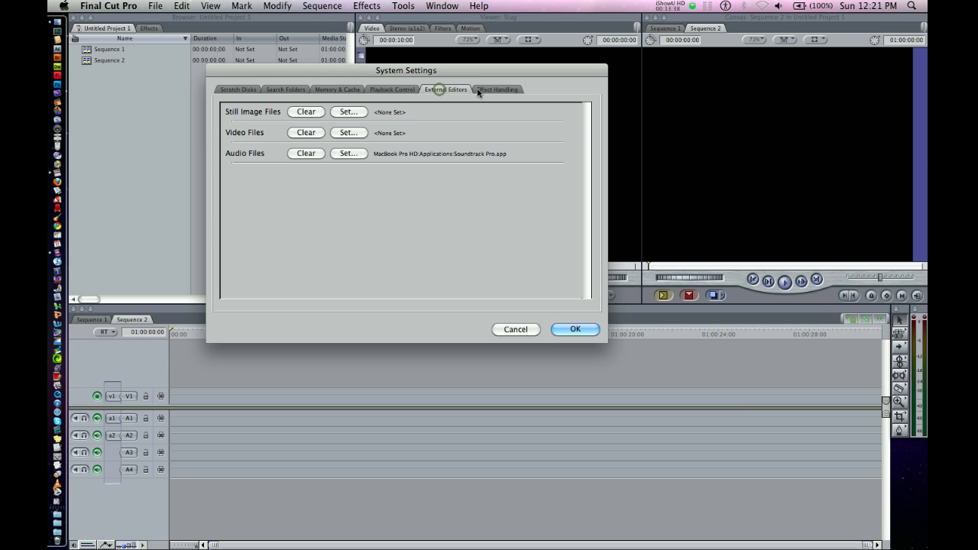
left_click(483, 89)
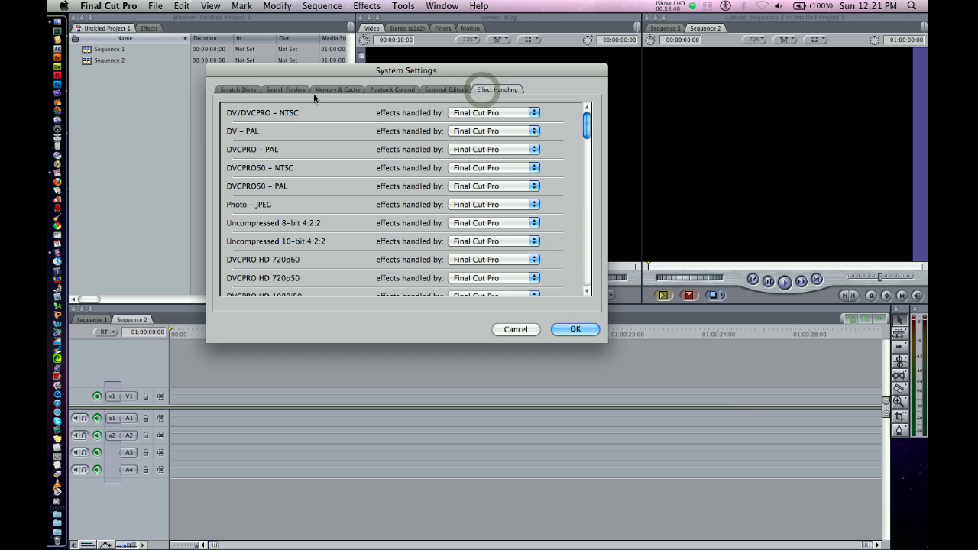
left_click(232, 89)
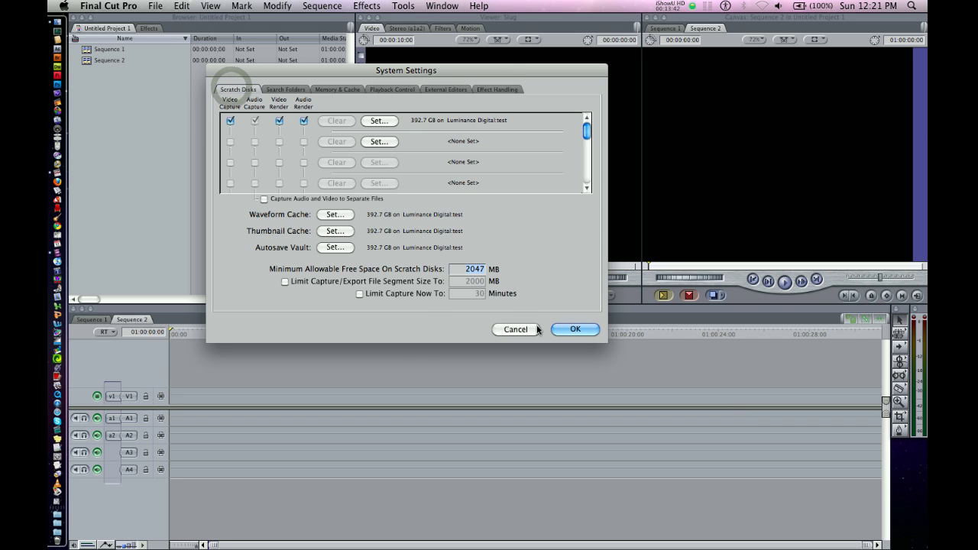
left_click(578, 331)
Step: Look at the Easy Setup window and close it without changes
left_click(104, 7)
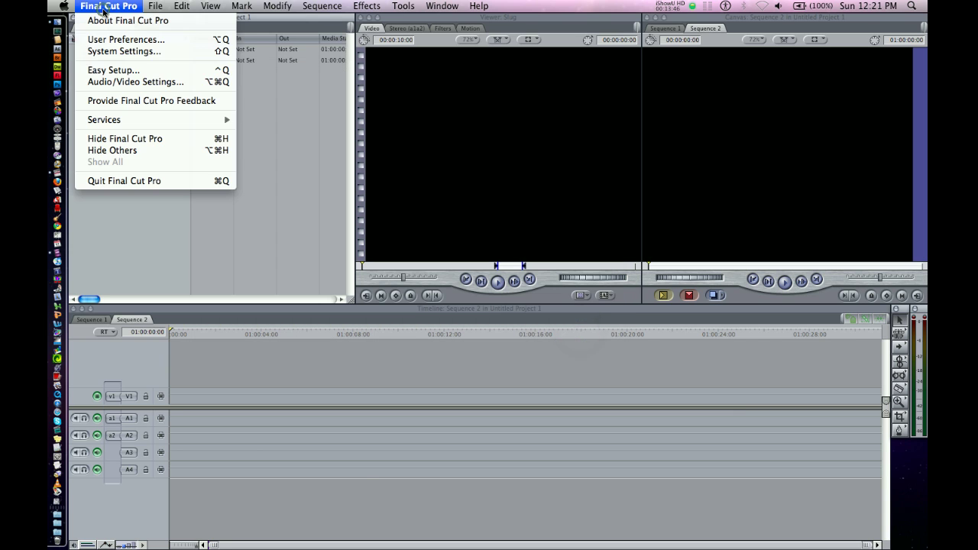
left_click(109, 75)
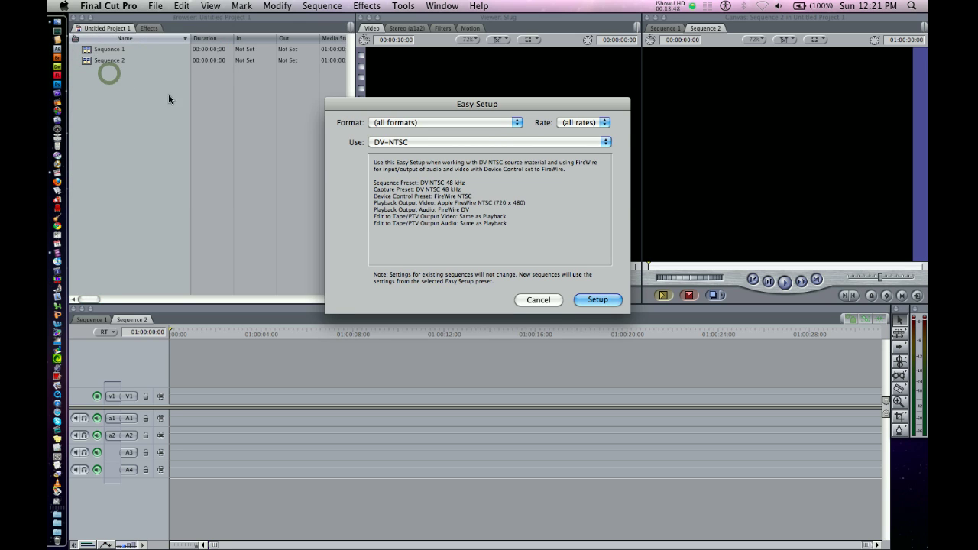
left_click(535, 300)
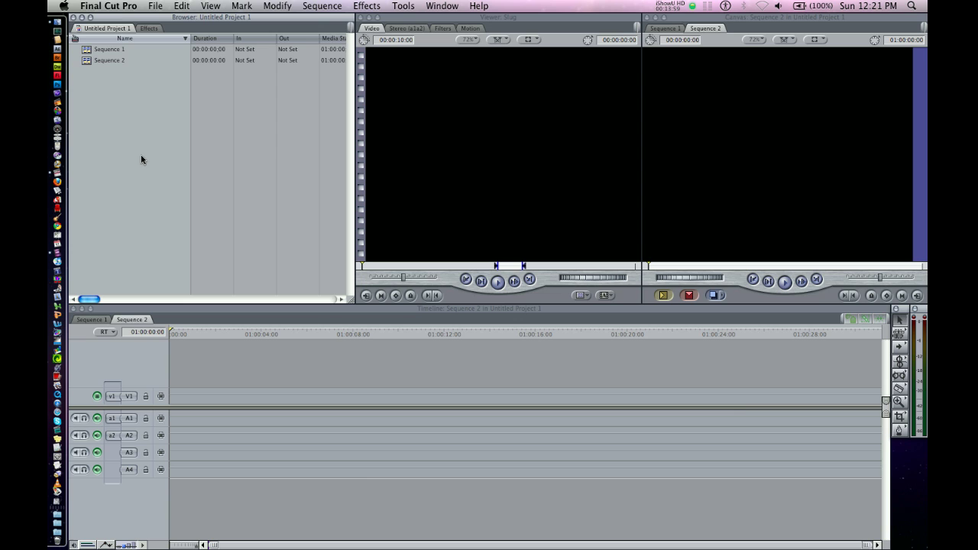
Step: Apply Easy Setup with Format NTSC, Rate 29.97 fps, Use DV-NTSC, continuing past the device warning
left_click(109, 6)
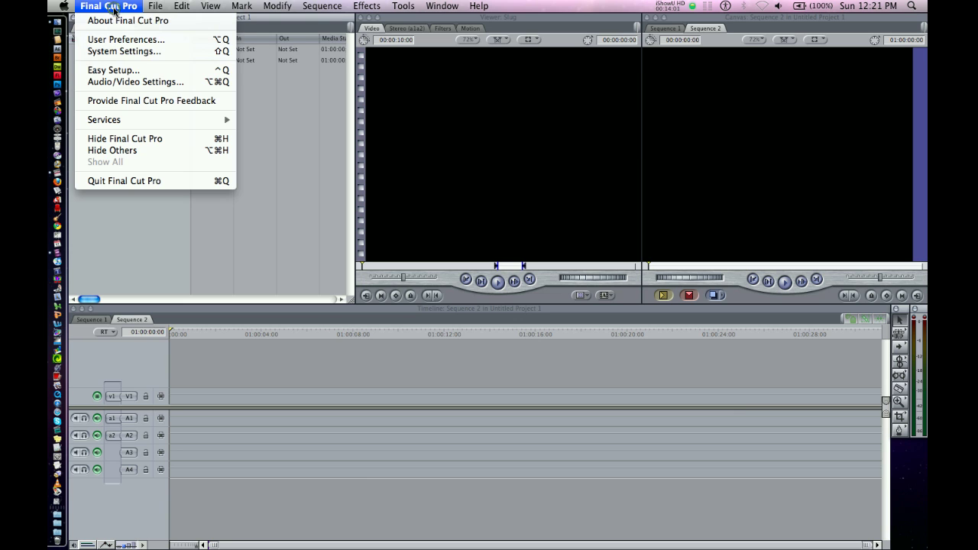
left_click(109, 74)
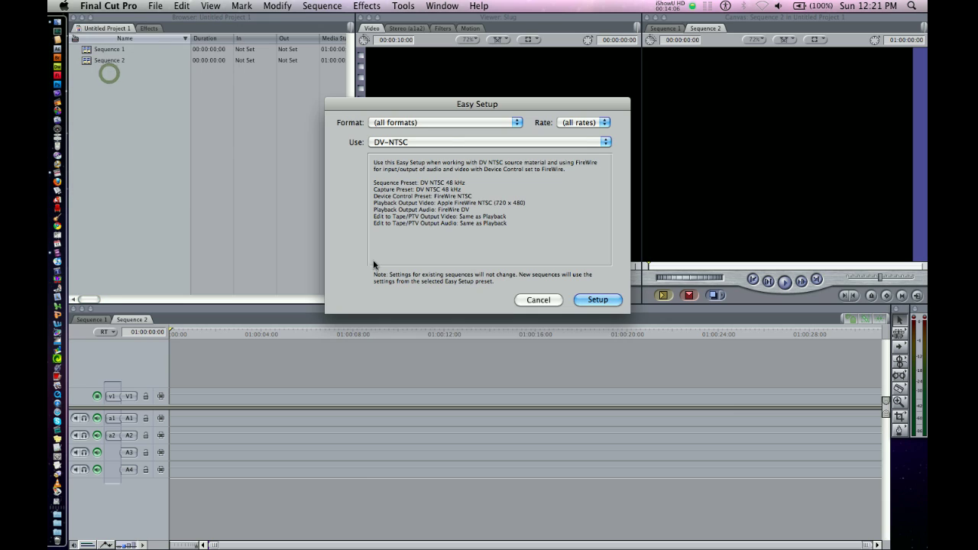
left_click(436, 124)
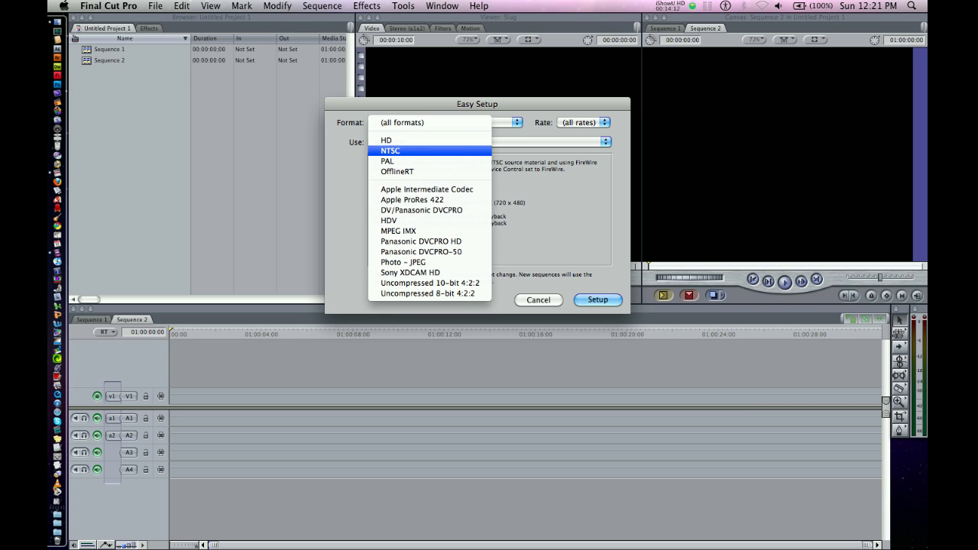
left_click(418, 151)
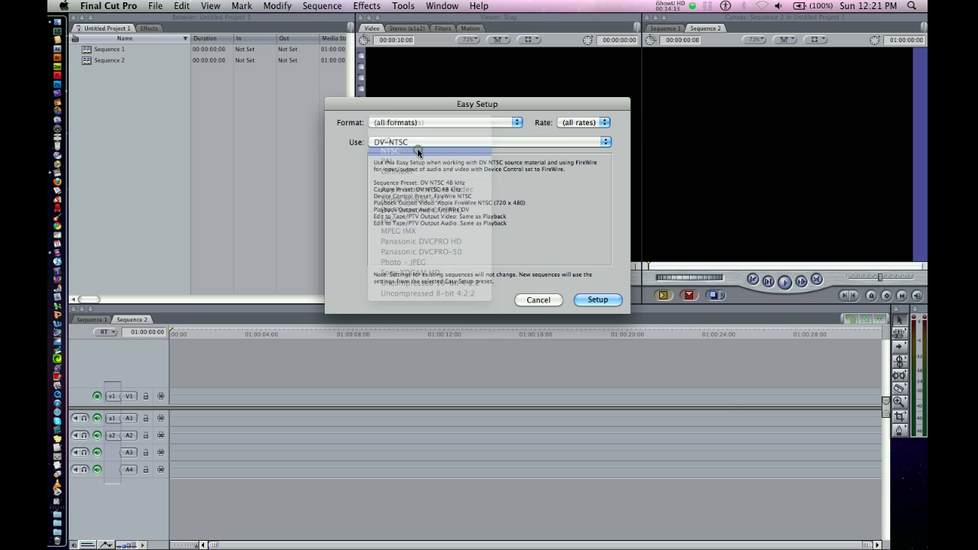
left_click(587, 124)
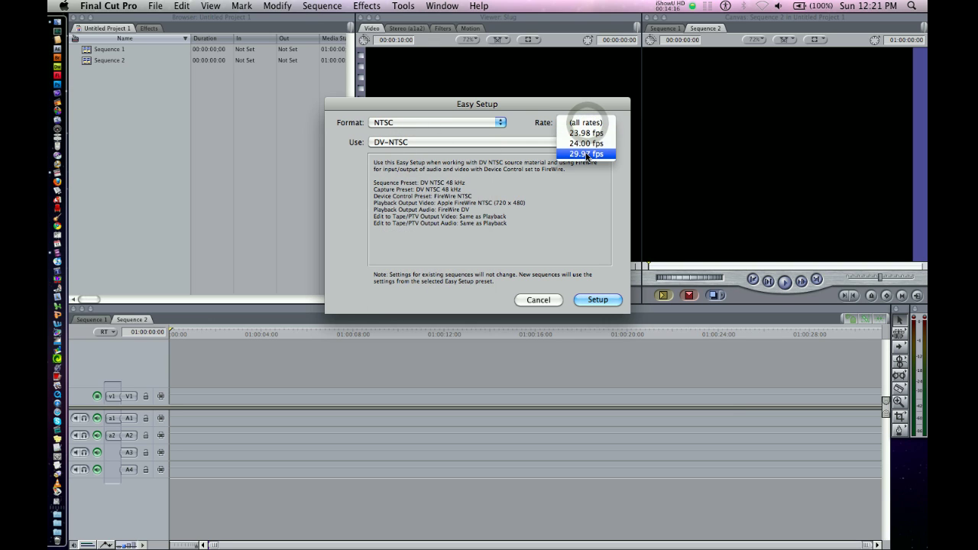
left_click(587, 155)
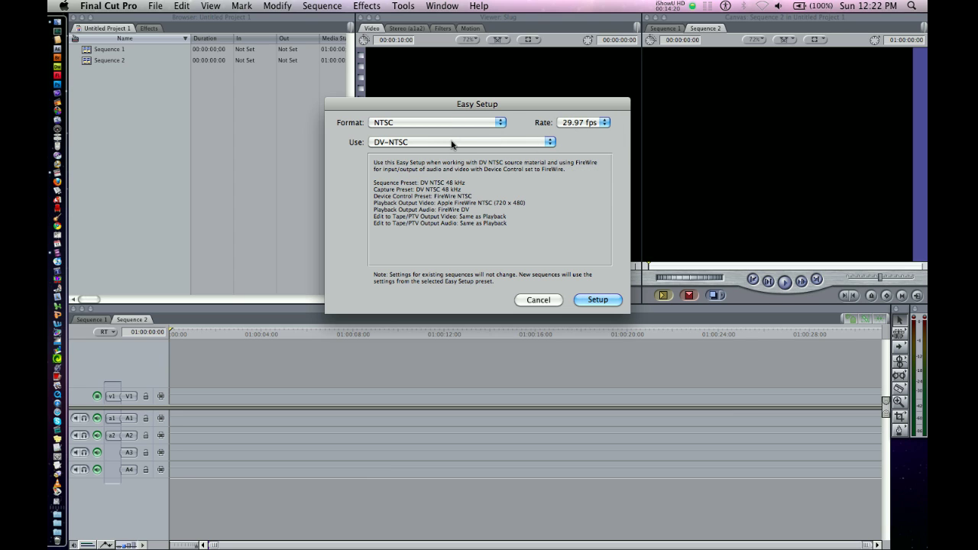
left_click(420, 143)
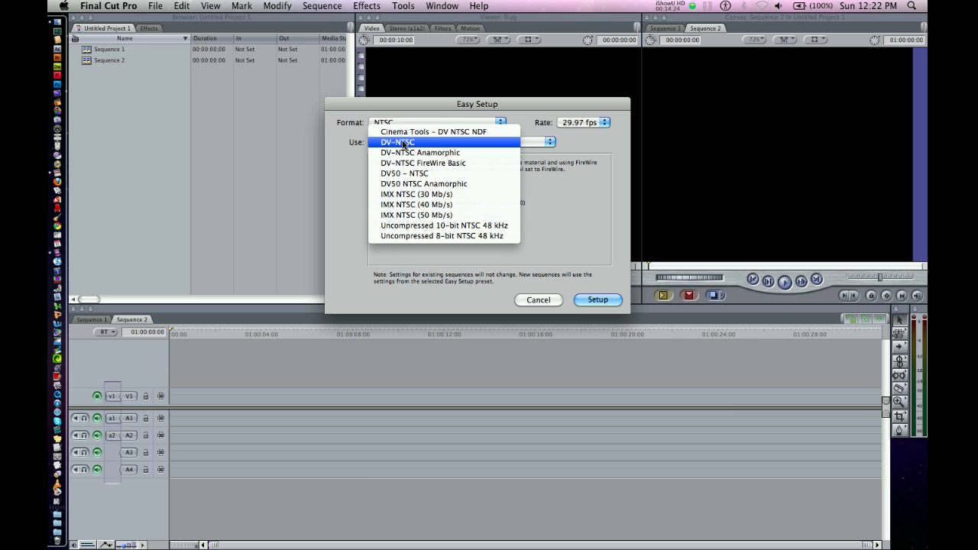
left_click(404, 144)
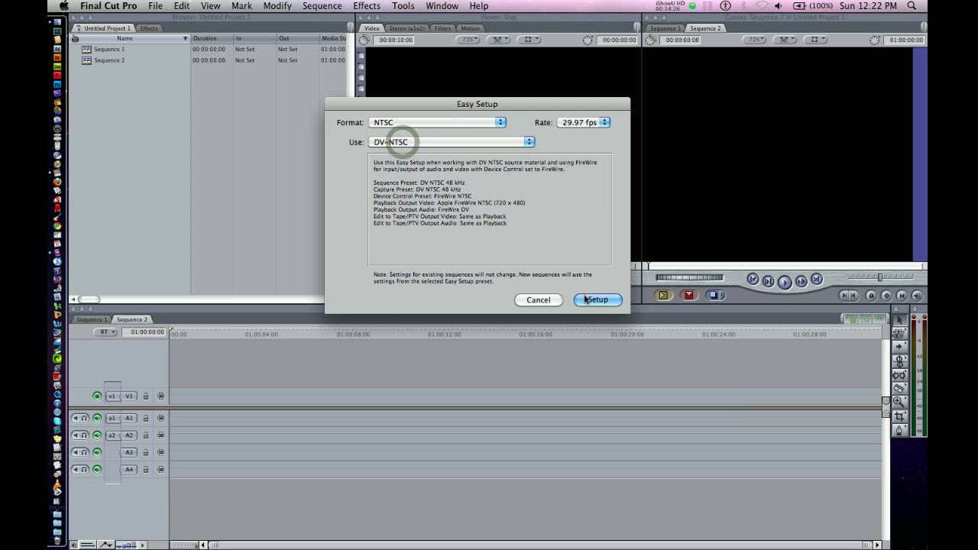
key("Return")
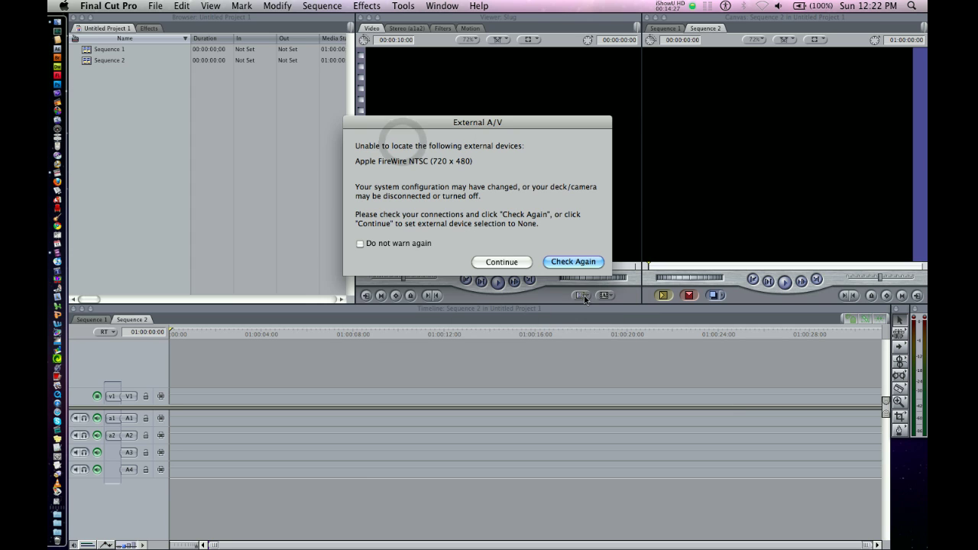
left_click(502, 262)
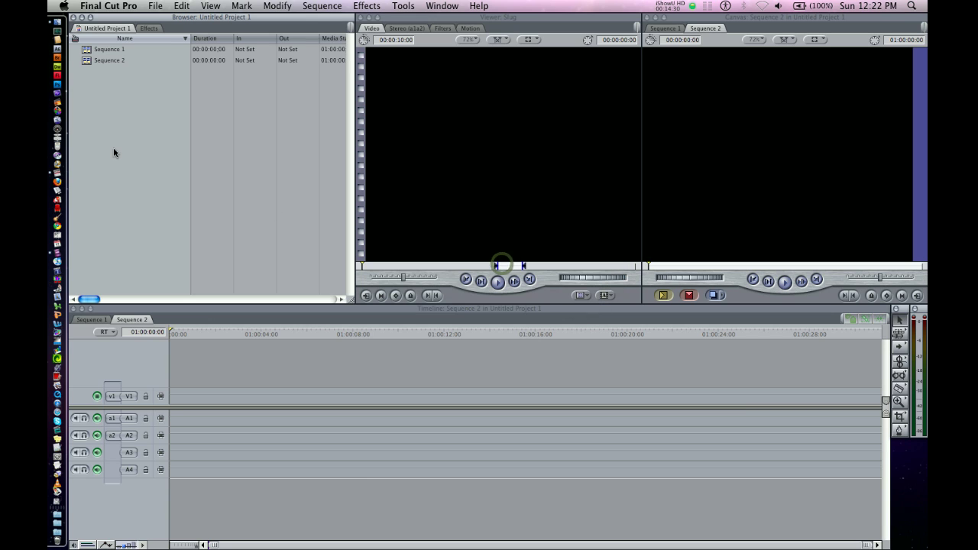
Step: Delete Sequence 1 and Sequence 2 from the Browser
scroll(147, 100, "right", 5)
left_click_drag(75, 52, 84, 61)
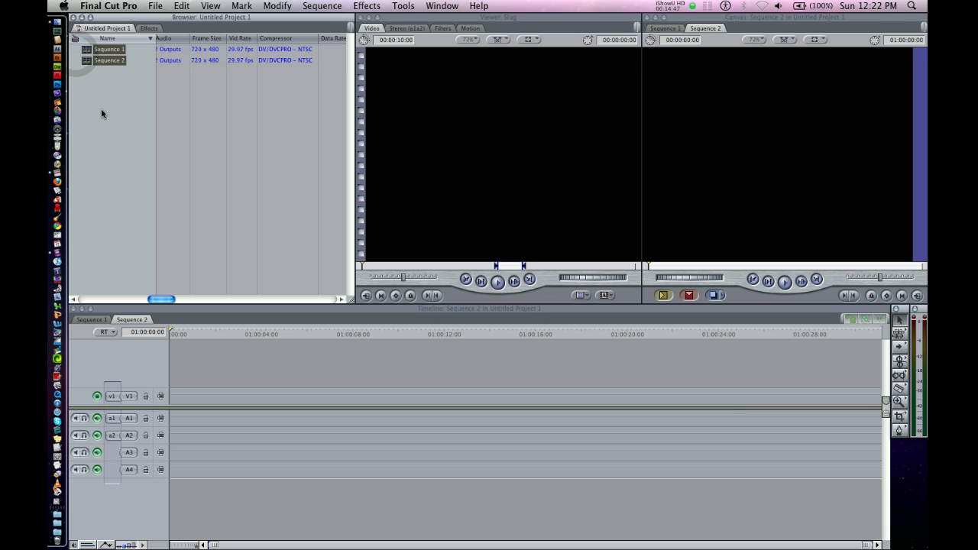
key("Delete")
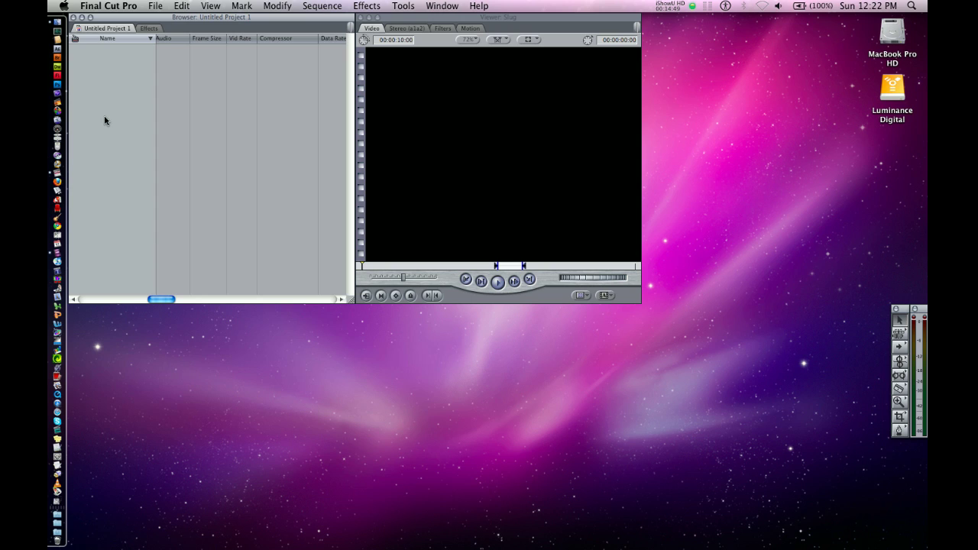
Step: Create Sequence 3, open it in the timeline, and bring up its sequence settings
key("super+n")
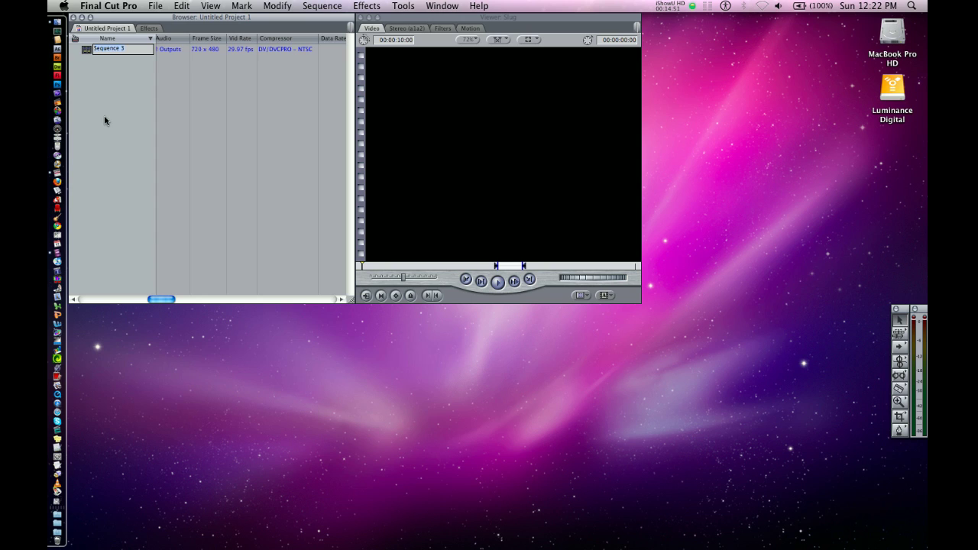
left_click(94, 92)
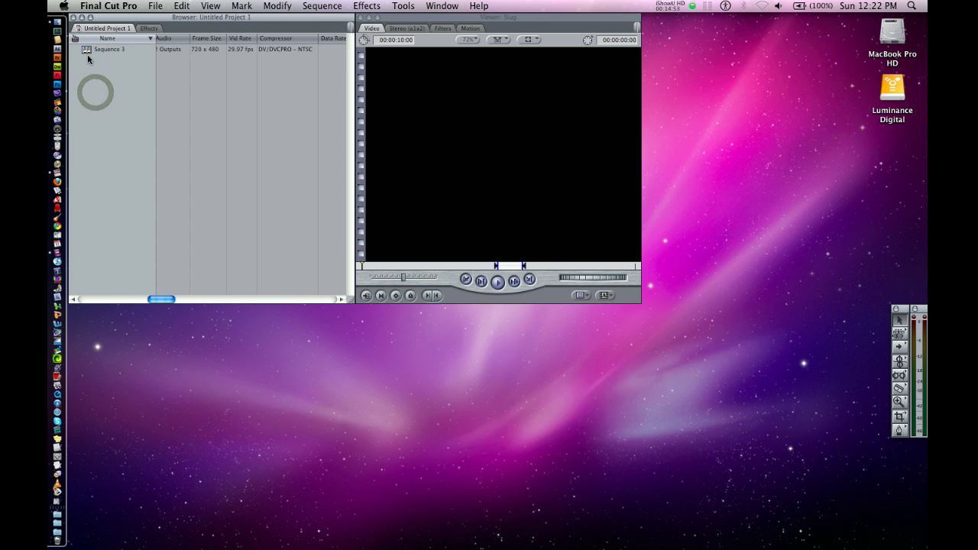
left_click(86, 55)
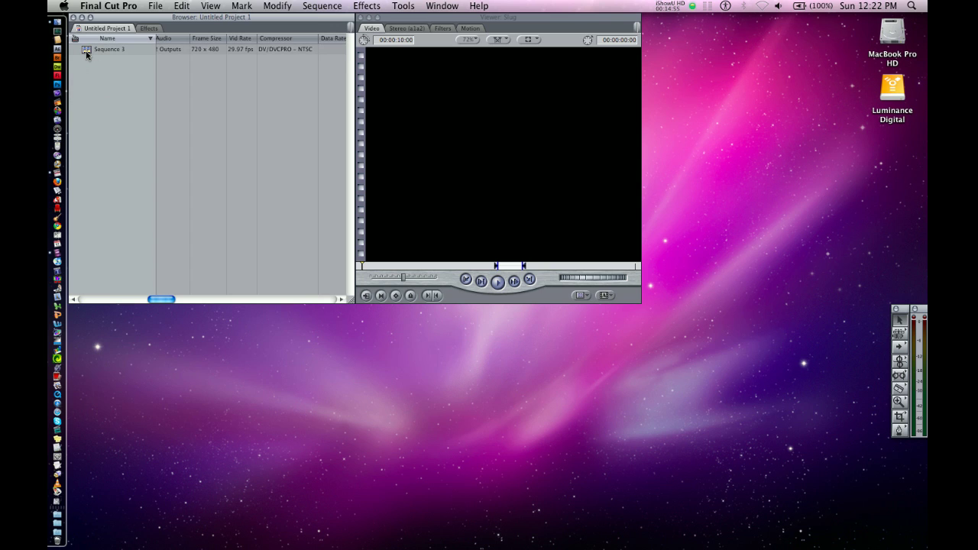
double_click(86, 55)
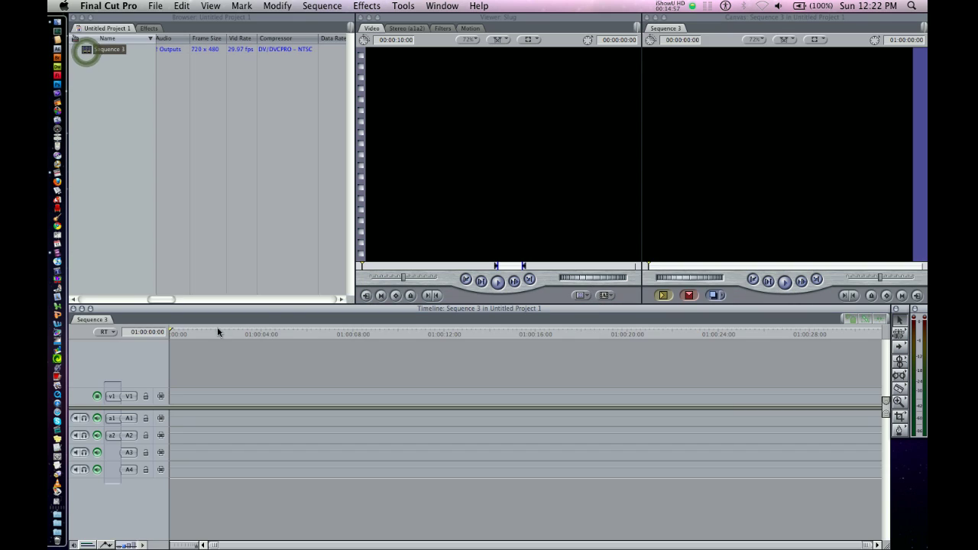
left_click(282, 311)
left_click(84, 55)
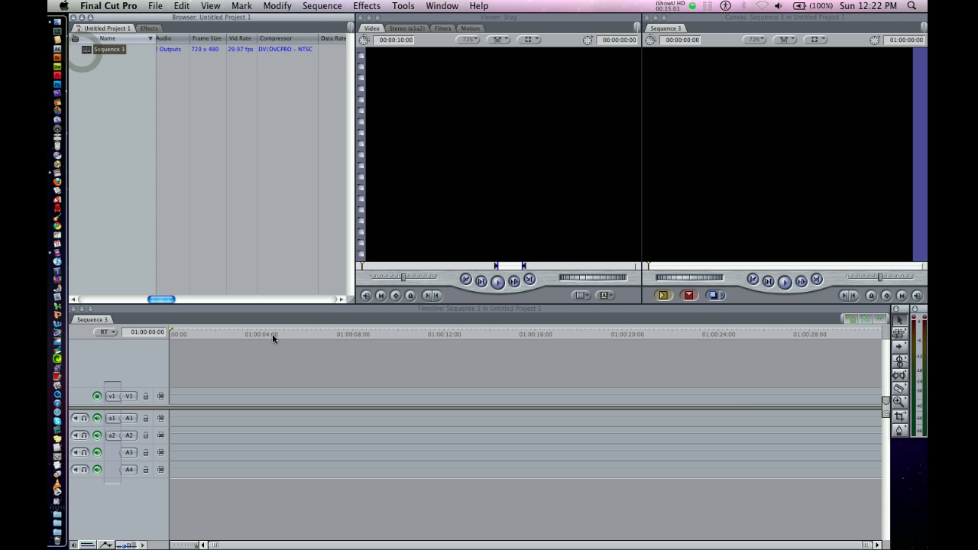
left_click(294, 318)
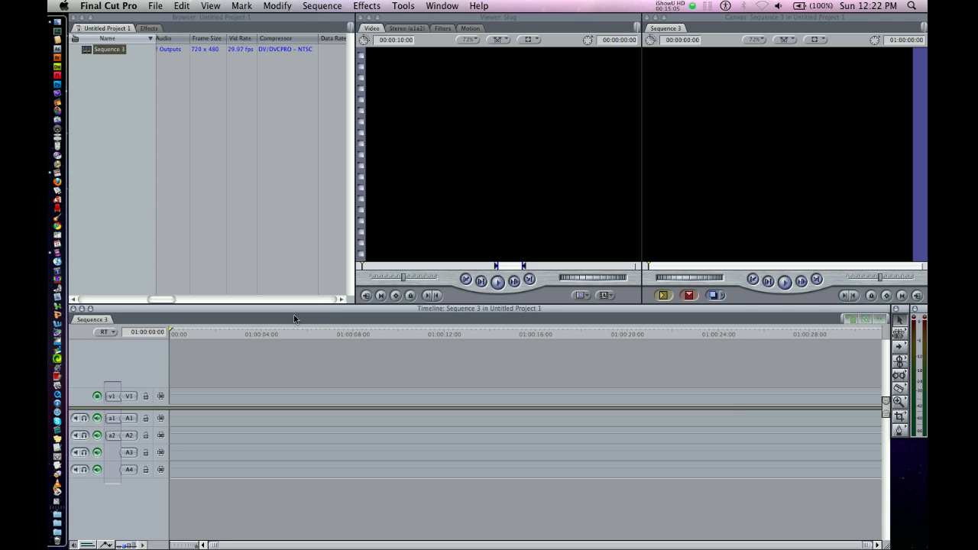
key("super+0")
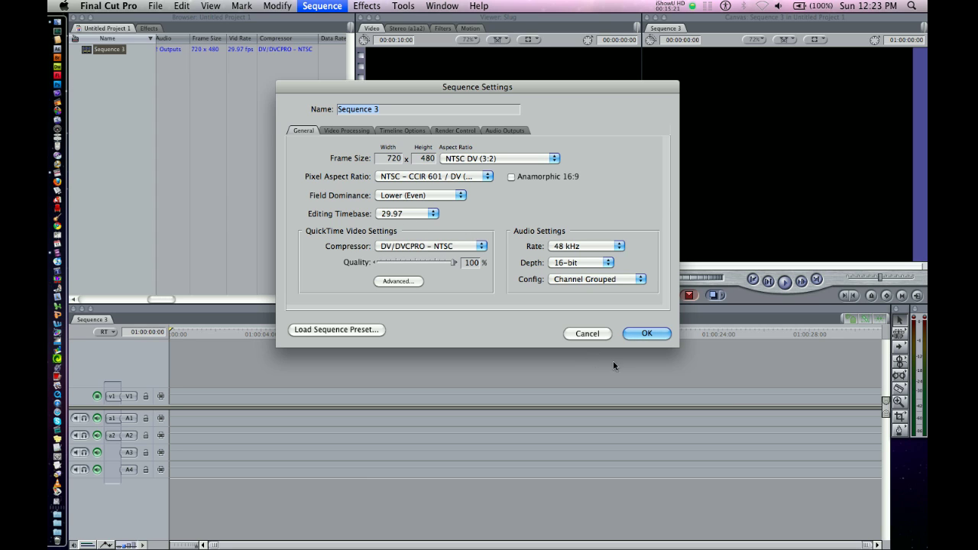
Step: Close Sequence 3's 720 x 480, 29.97 fps DV-NTSC settings unchanged and deselect it
left_click(589, 333)
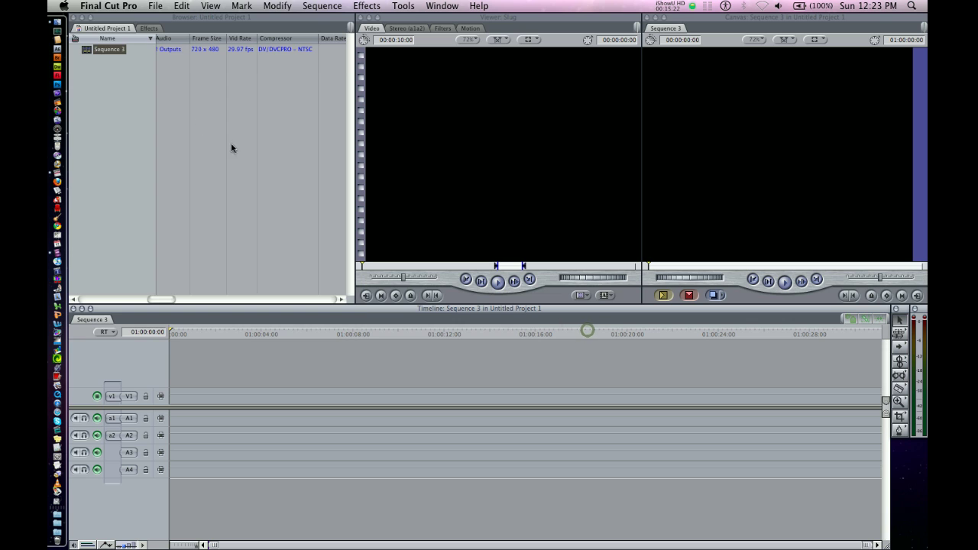
left_click(120, 105)
Step: Apply Easy Setup with Panasonic DVCPRO HD, 23.98 fps, DVCPRO HD – 720p24, continuing past the device warning
left_click(115, 7)
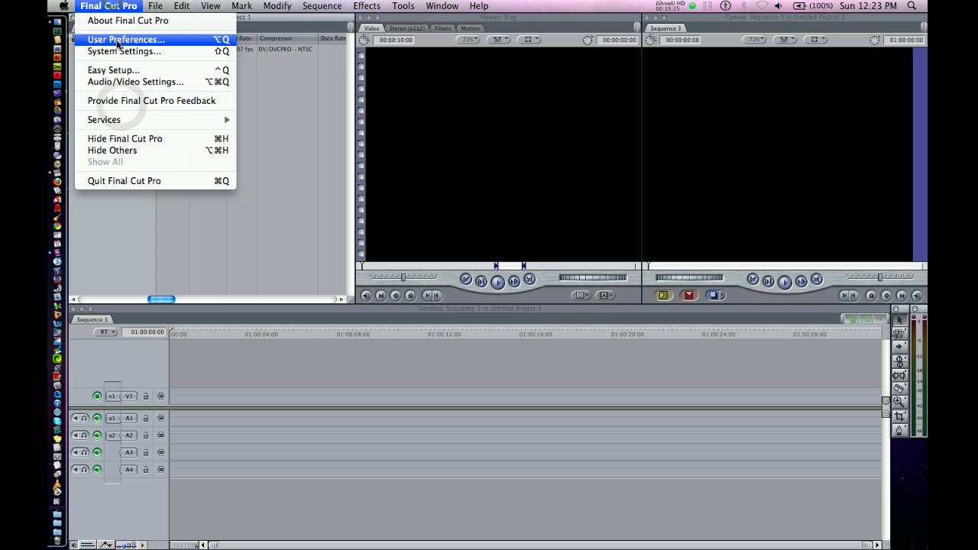
left_click(120, 70)
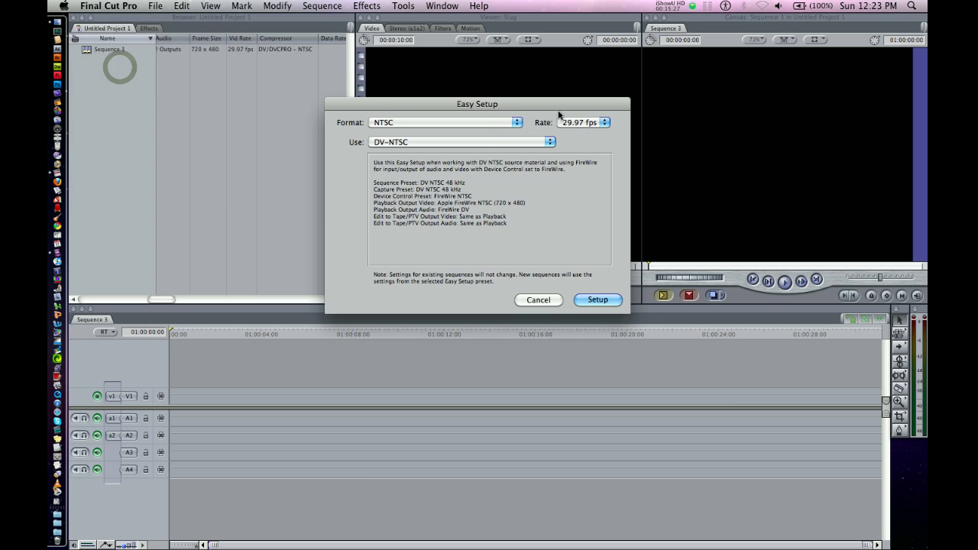
left_click(508, 123)
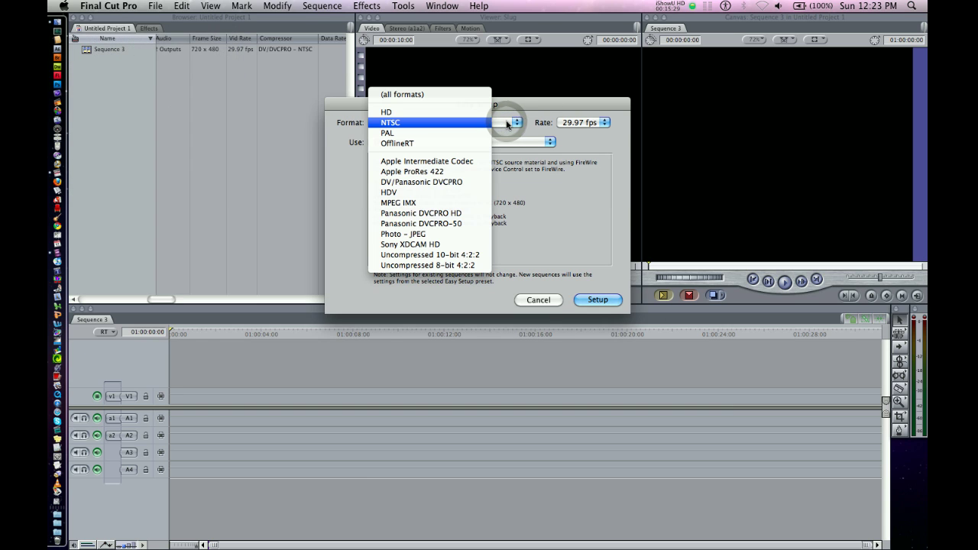
left_click(447, 214)
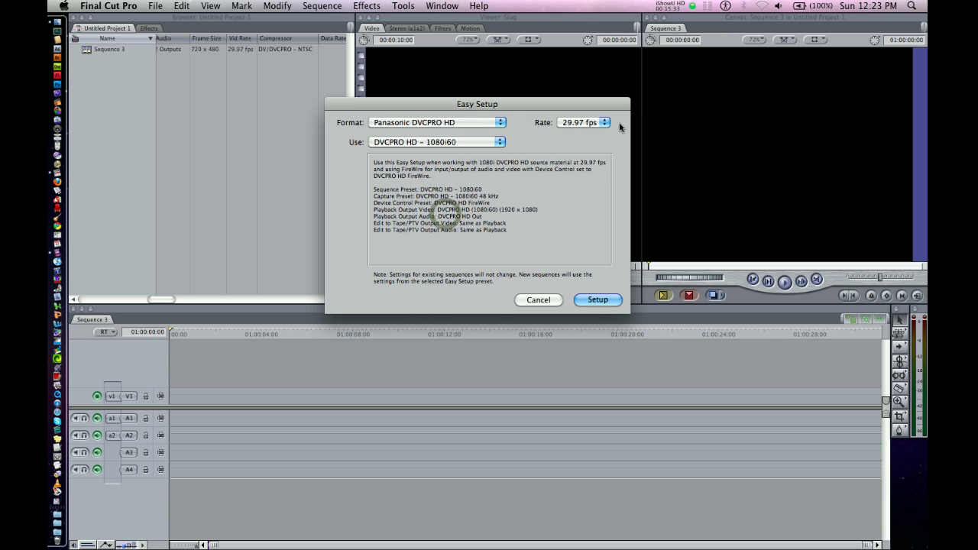
left_click(596, 124)
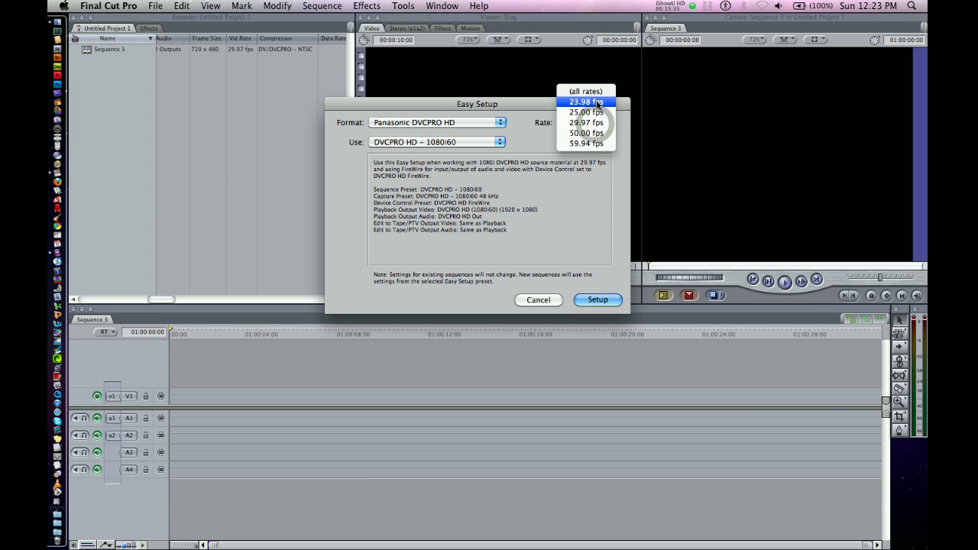
left_click(597, 103)
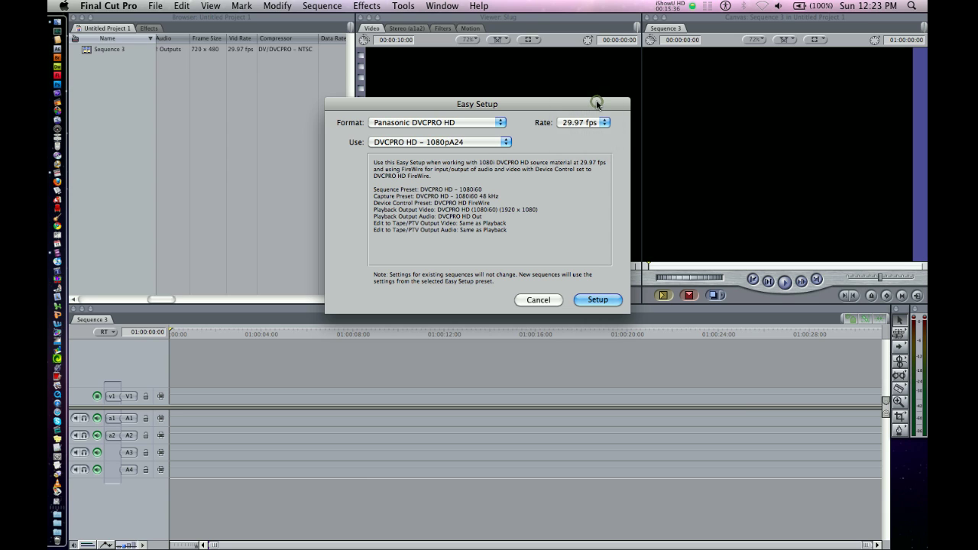
left_click(491, 143)
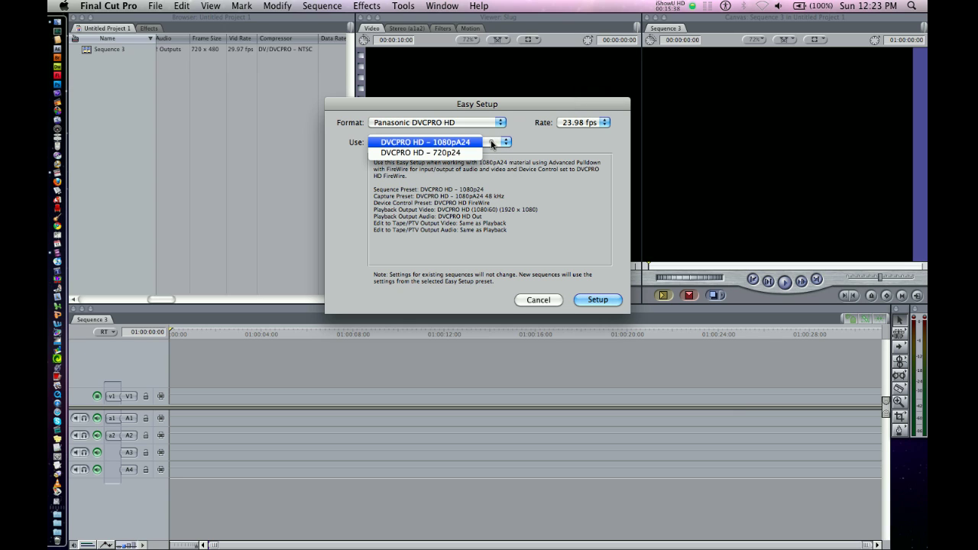
left_click(447, 152)
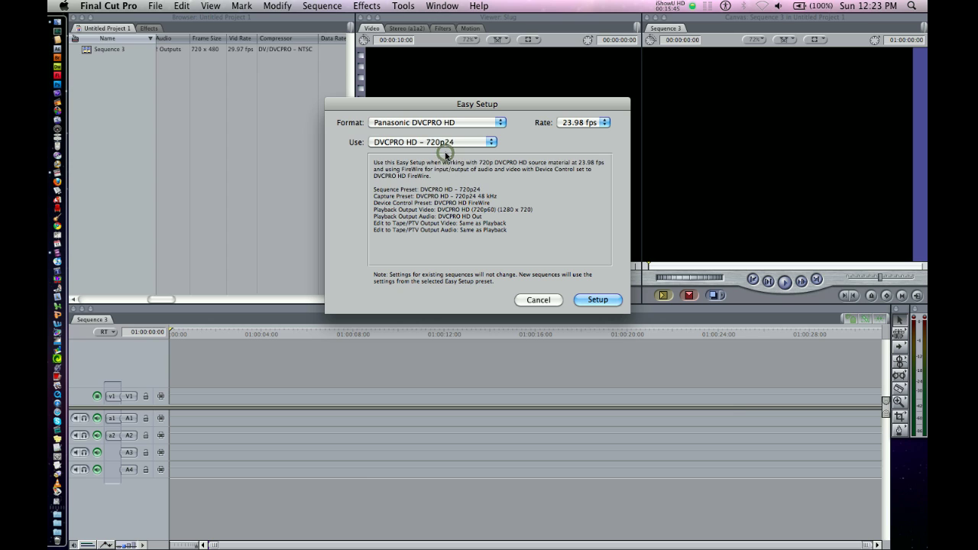
left_click(584, 299)
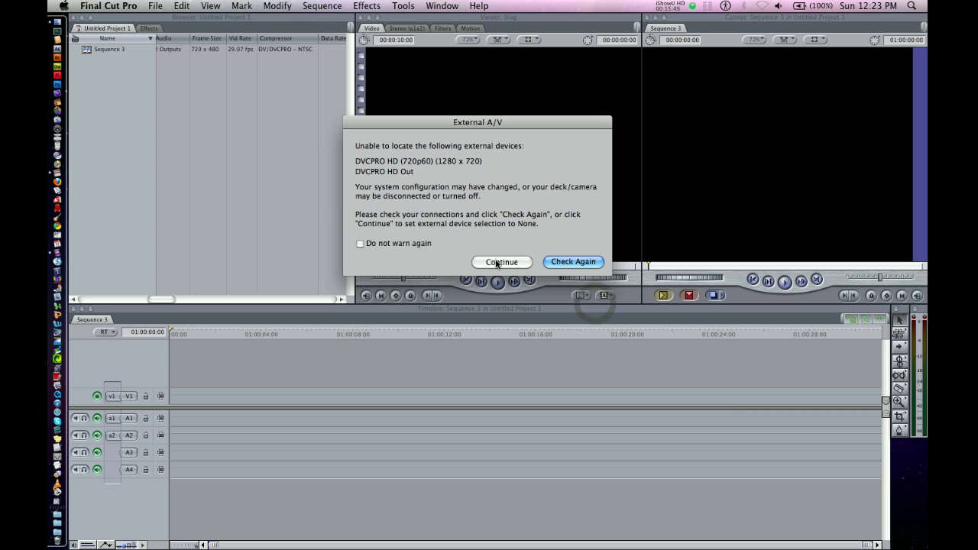
left_click(500, 263)
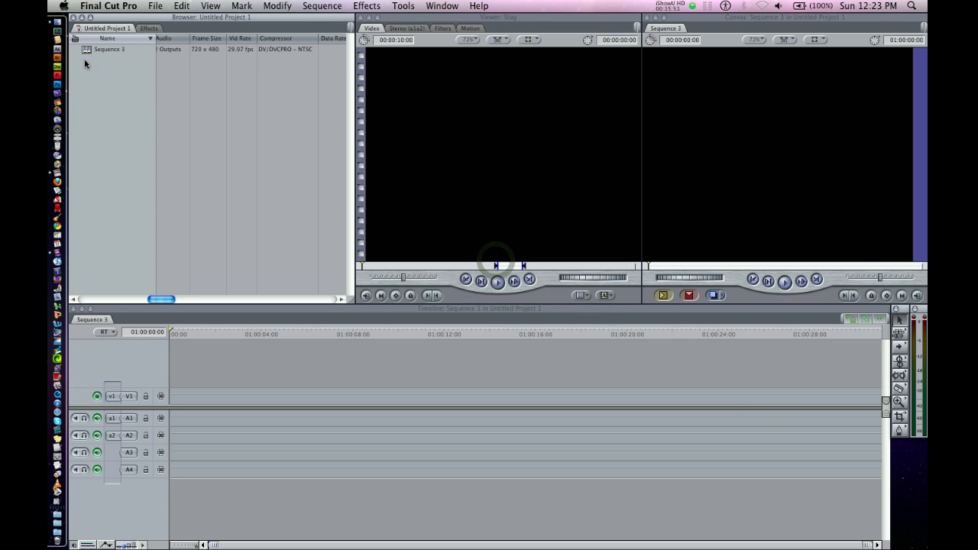
Step: Check the current sequence's settings and cancel without changes
left_click(176, 314)
key("super+0")
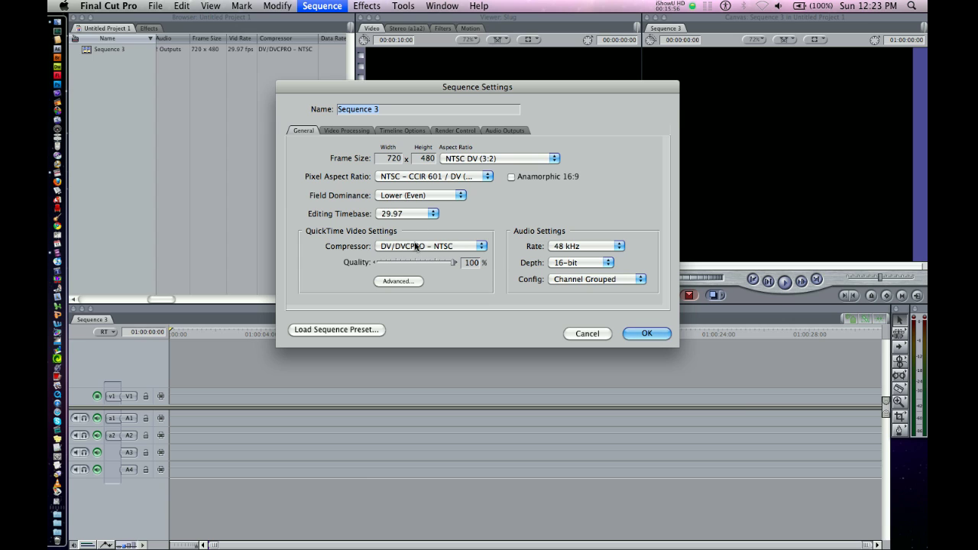
left_click(587, 333)
left_click(116, 154)
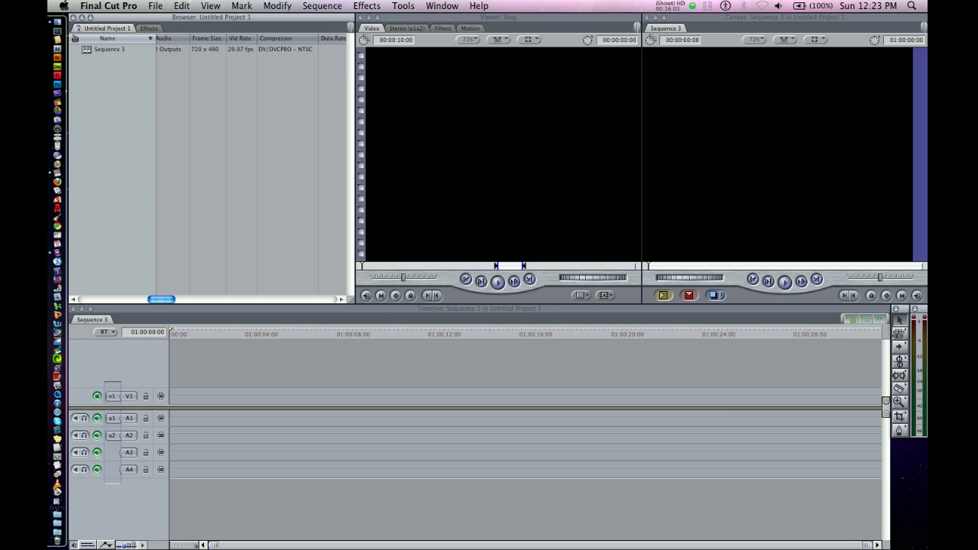
Step: Create a new sequence named 'DVCPRO HD', open it in the Timeline, and view its settings
key("super+n")
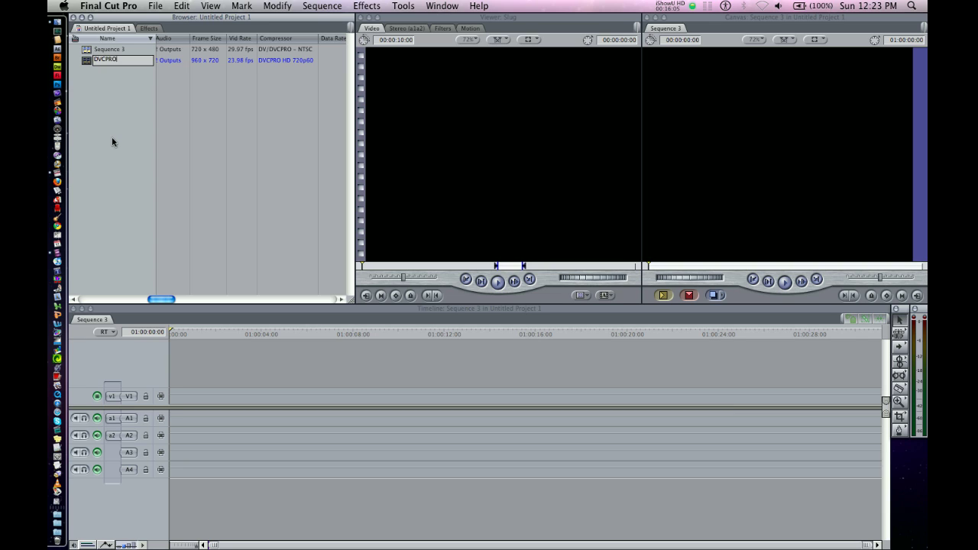
type("DVCPRO HD")
key("Return")
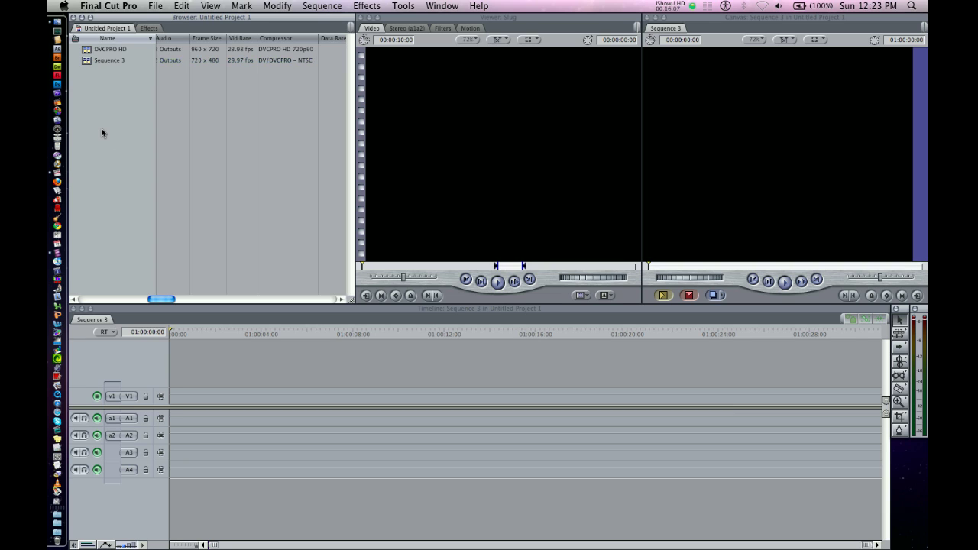
left_click(102, 129)
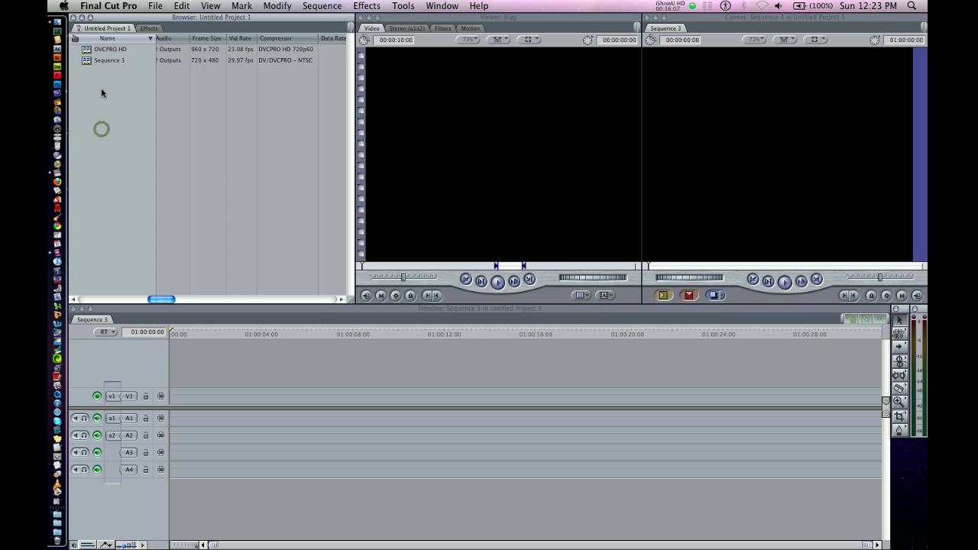
double_click(86, 50)
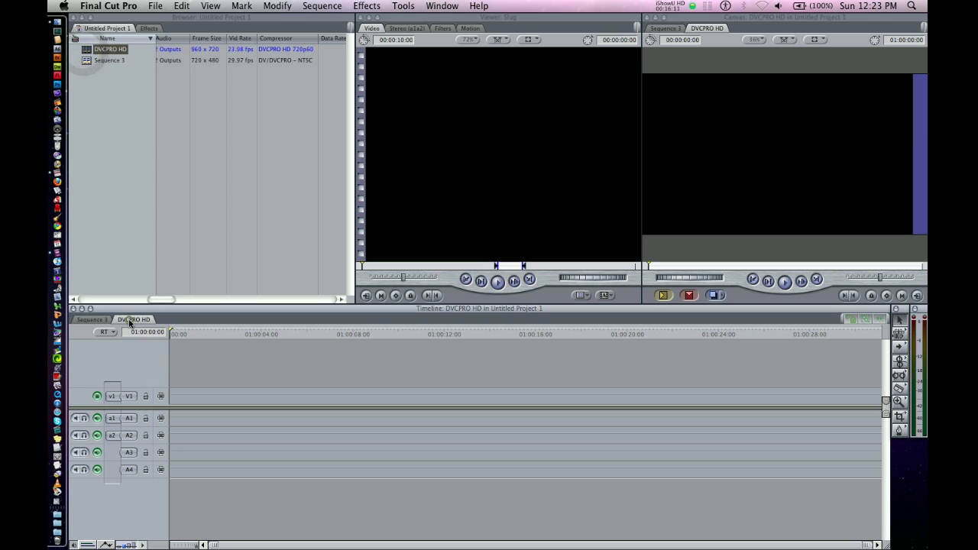
left_click(129, 321)
key("super+0")
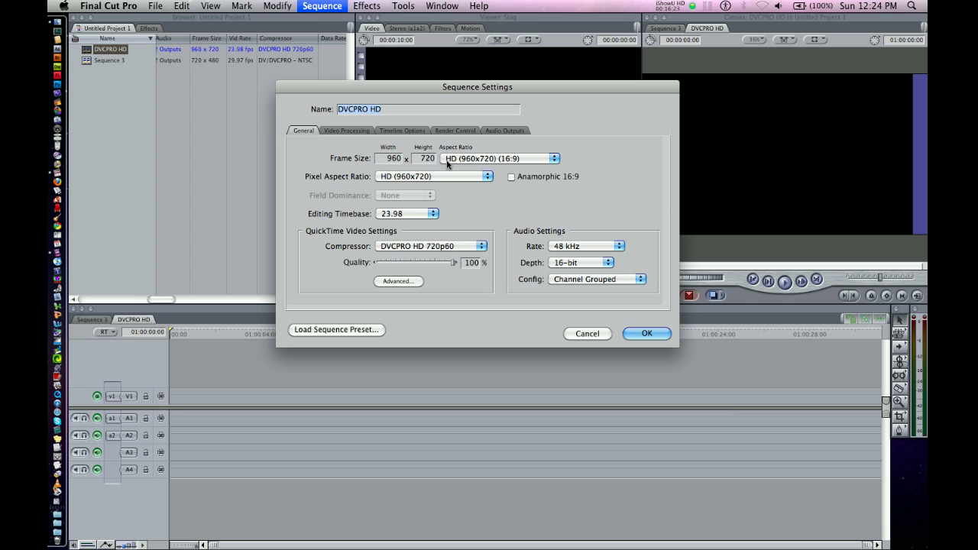
left_click(584, 335)
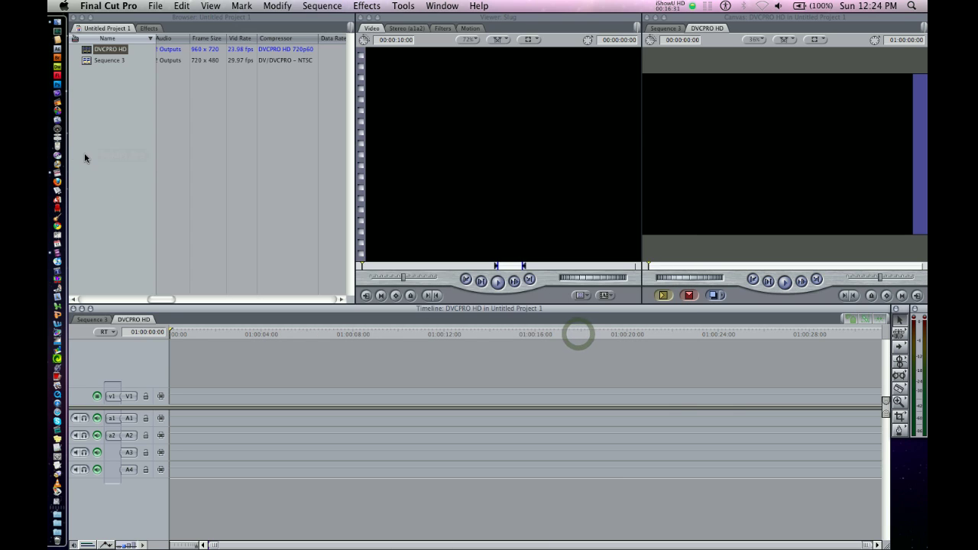
left_click(109, 152)
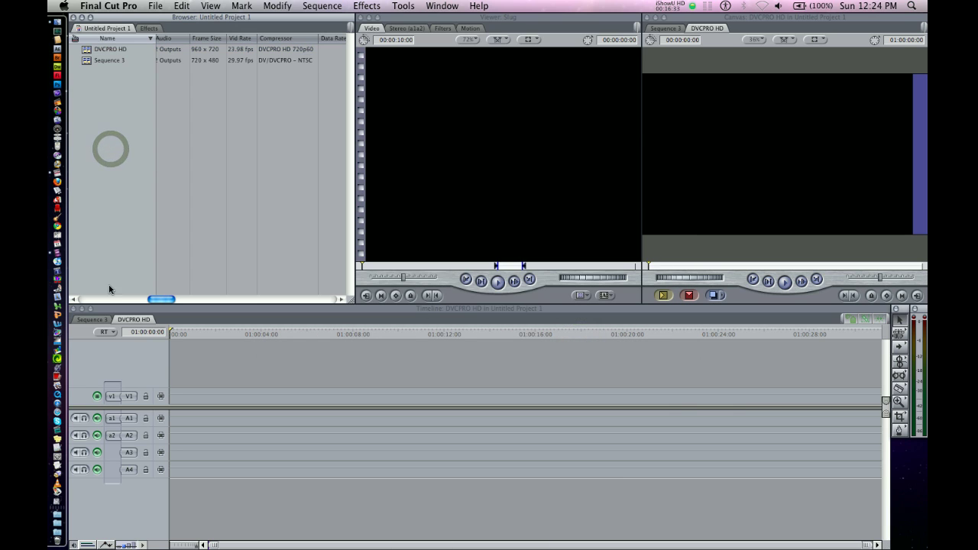